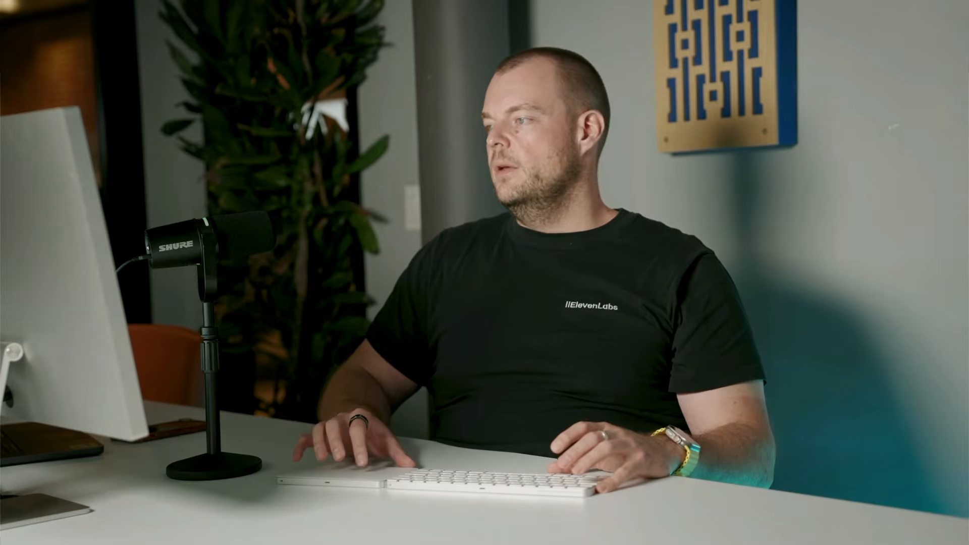
Open the active phone number's voice configuration in the Twilio Console and copy the number from its heading
left_click(301, 149)
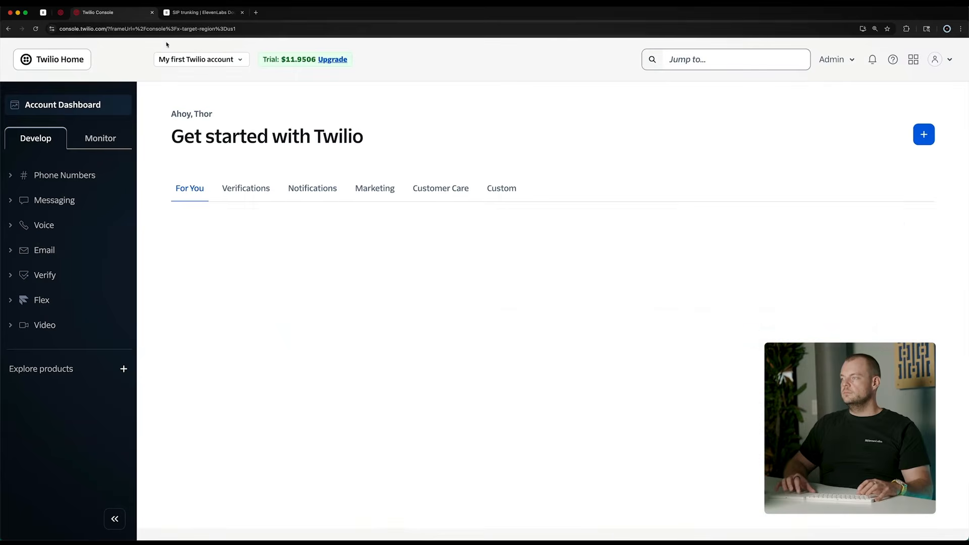
left_click(46, 174)
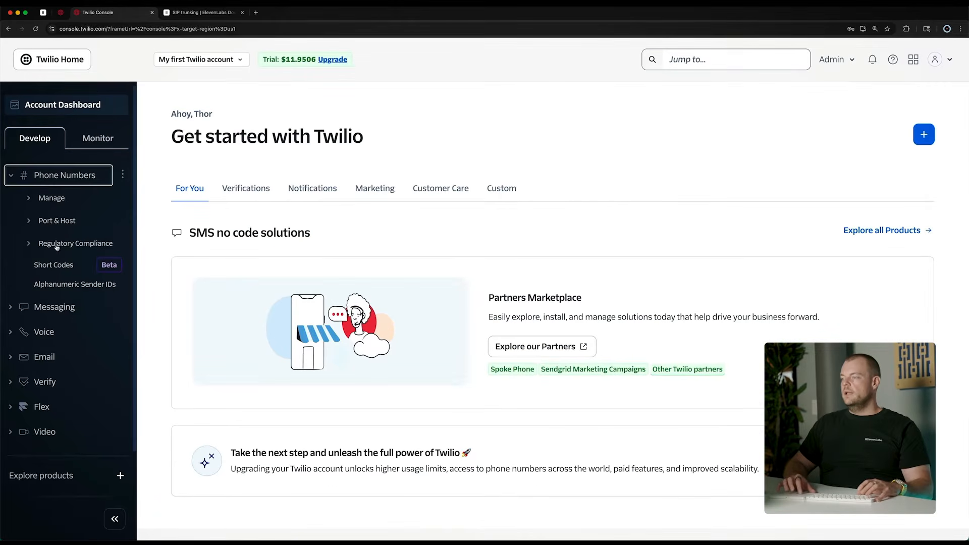
left_click(51, 198)
left_click(57, 217)
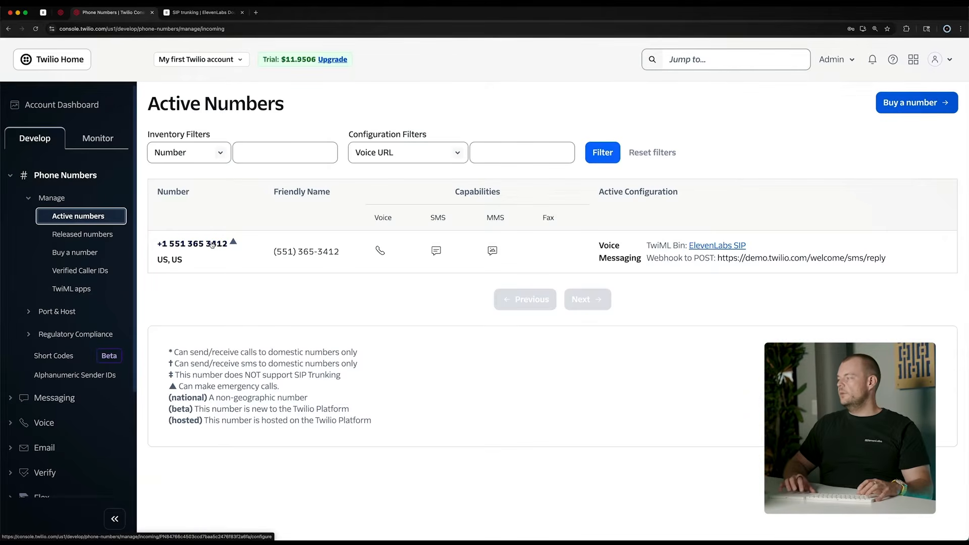
left_click(212, 245)
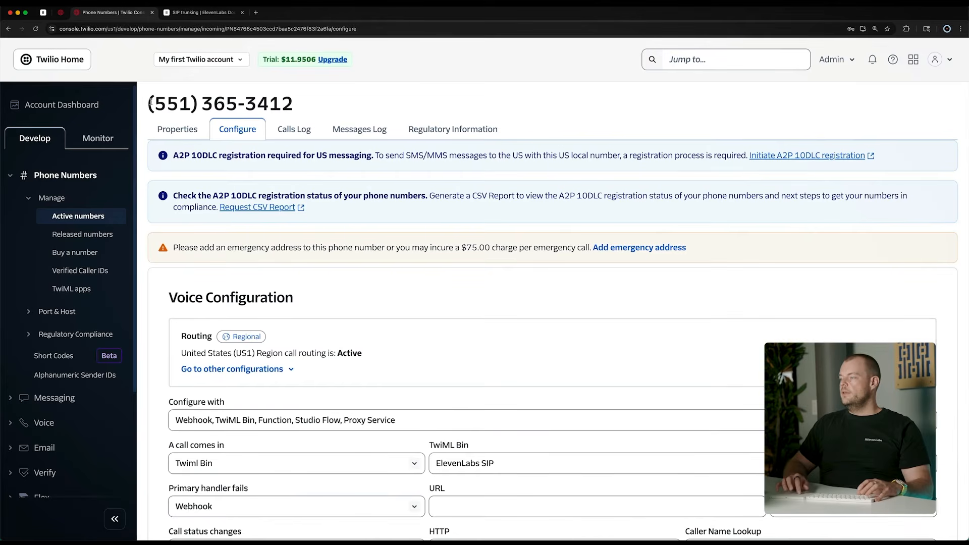
left_click_drag(148, 103, 298, 106)
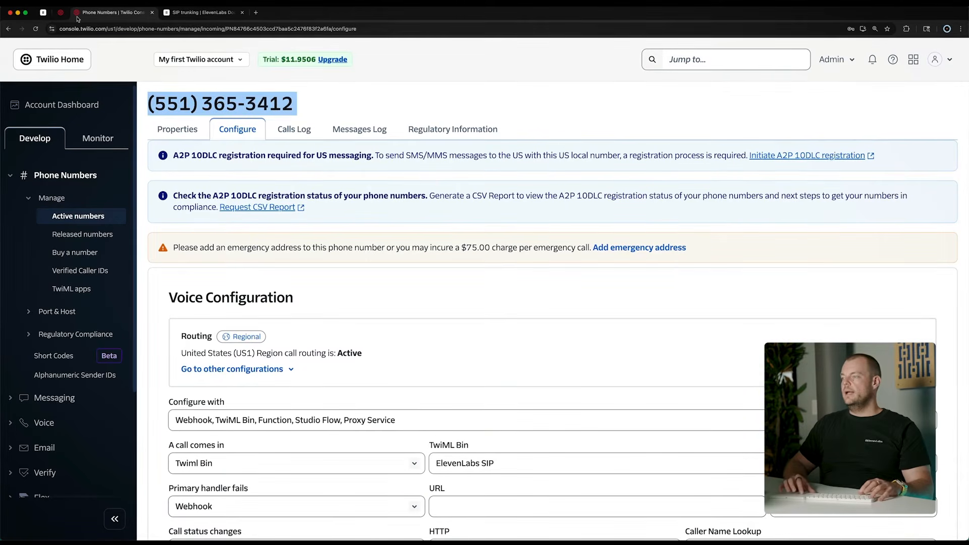
Switch to ElevenLabs, start importing a phone number from a SIP trunk, and label it "ElevenLabs Twilio SIP Test"
left_click(43, 13)
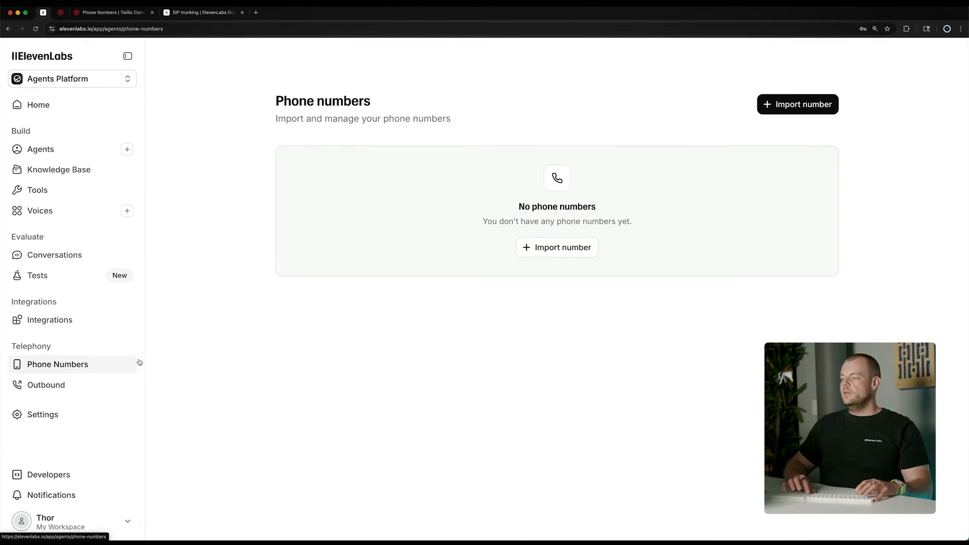
left_click(559, 248)
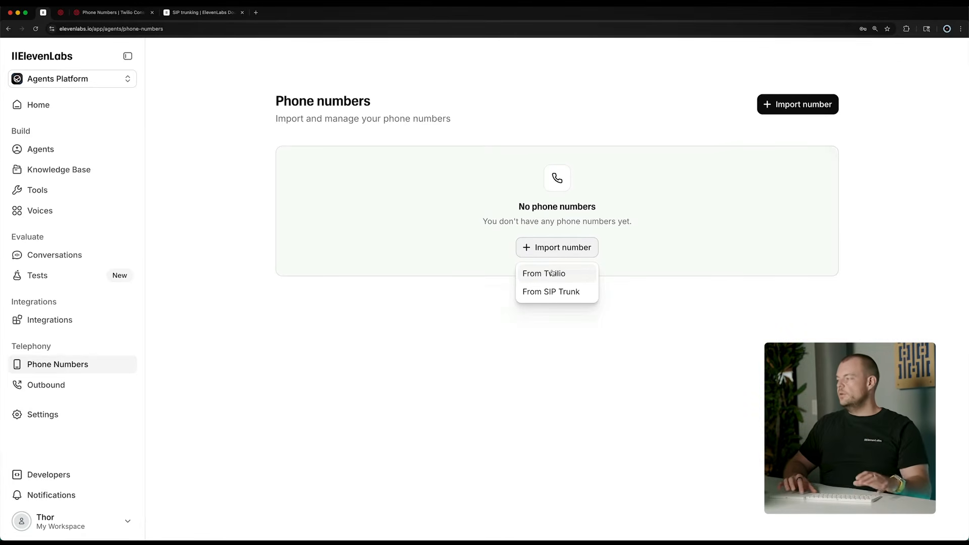
left_click(536, 295)
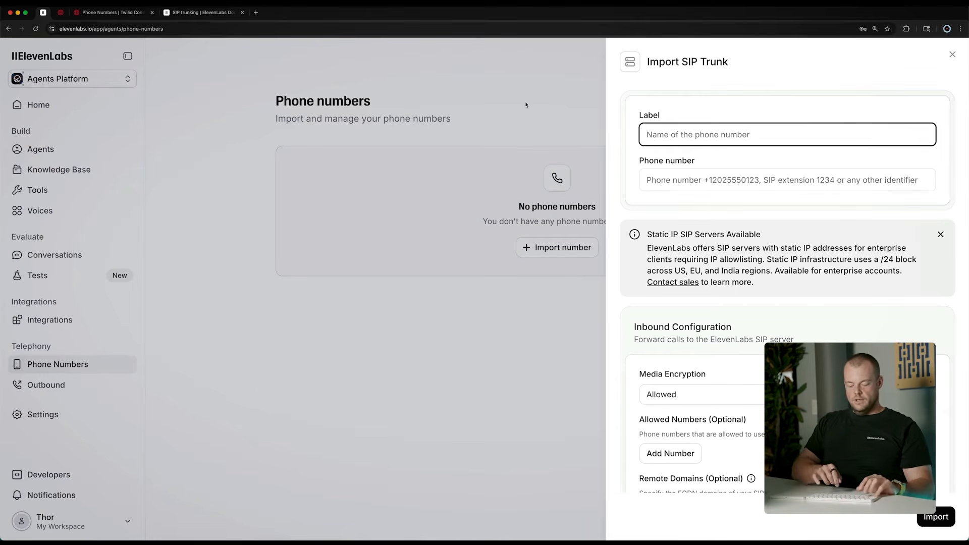
type("Eleve")
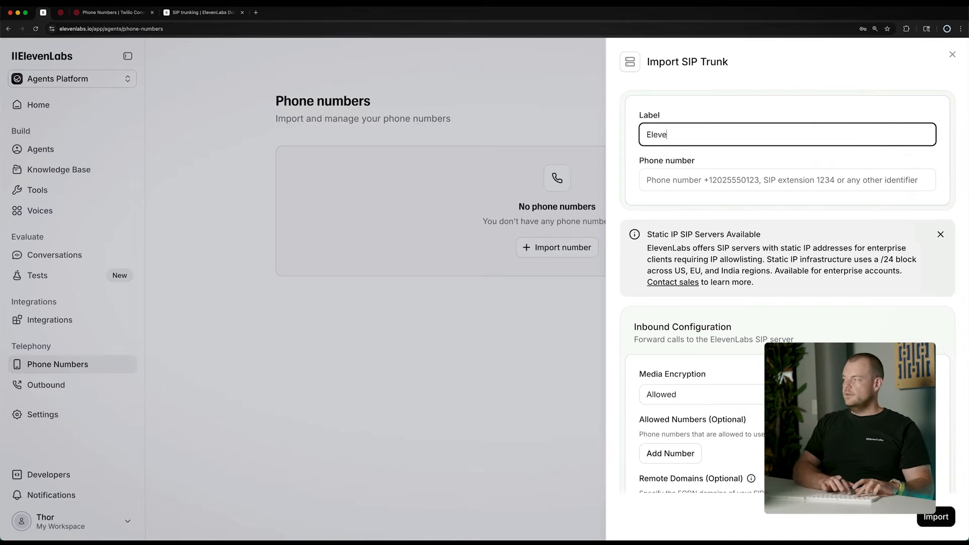
type("nLabs ")
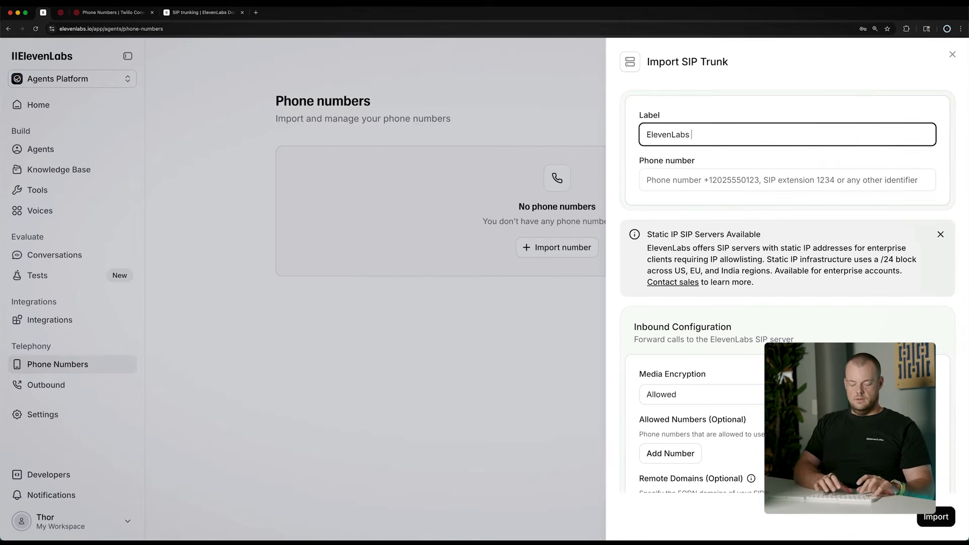
type("Twilio SIP Test")
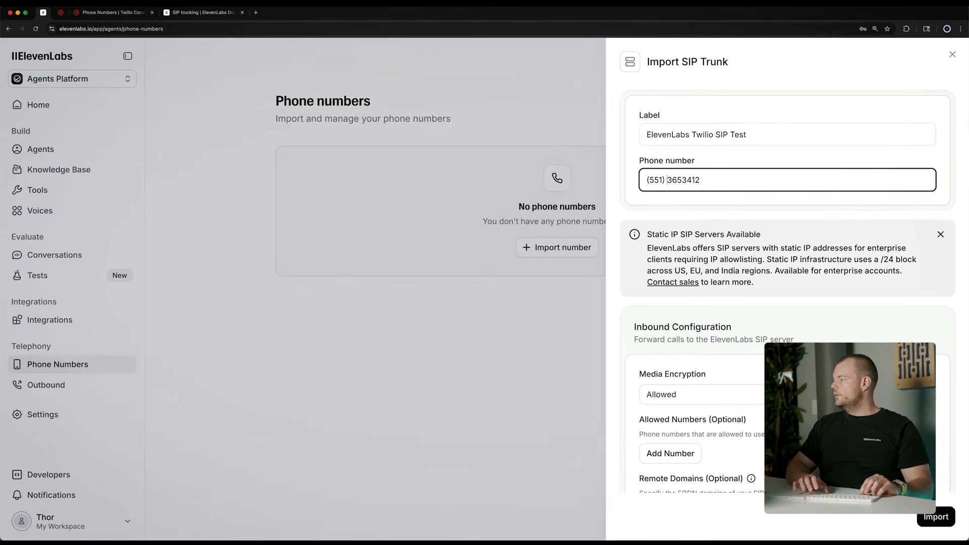
Enter the Twilio phone number without brackets, spaces or dashes and prefix it with the country code +1
key("BackSpace")
key("BackSpace")
key("BackSpace")
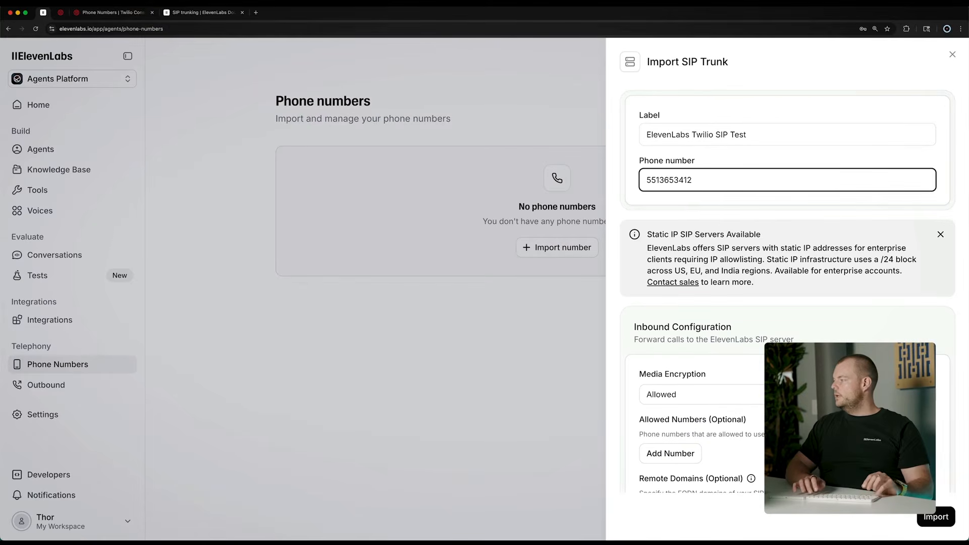
type("+1")
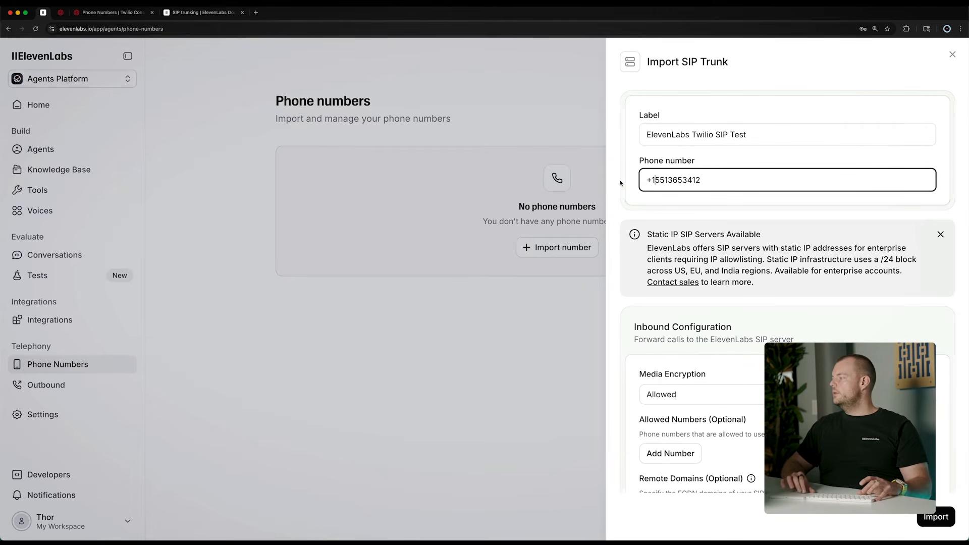
Review the inbound and outbound configuration, leave the optional settings at their defaults, and import the SIP trunk number
scroll(622, 177, "down", 3)
left_click(625, 170)
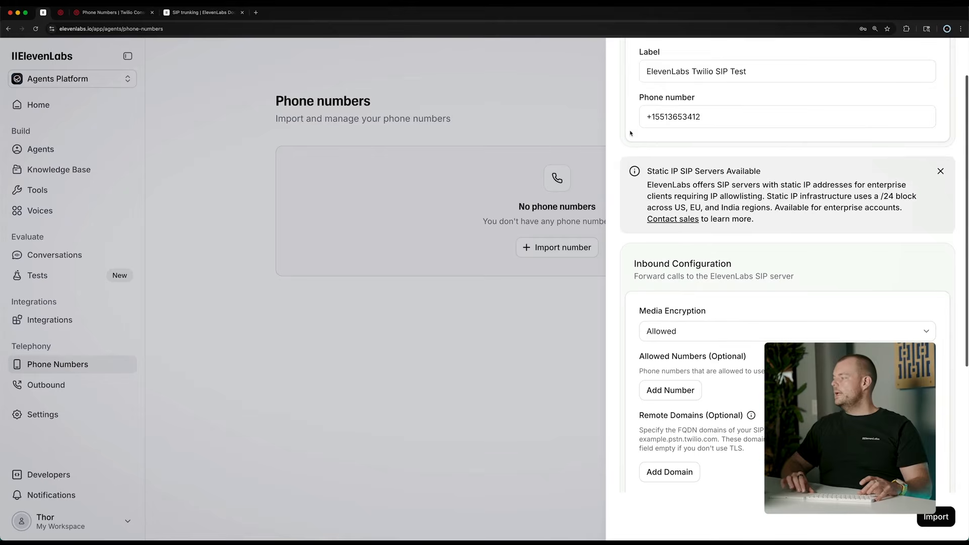
scroll(630, 133, "down", 8)
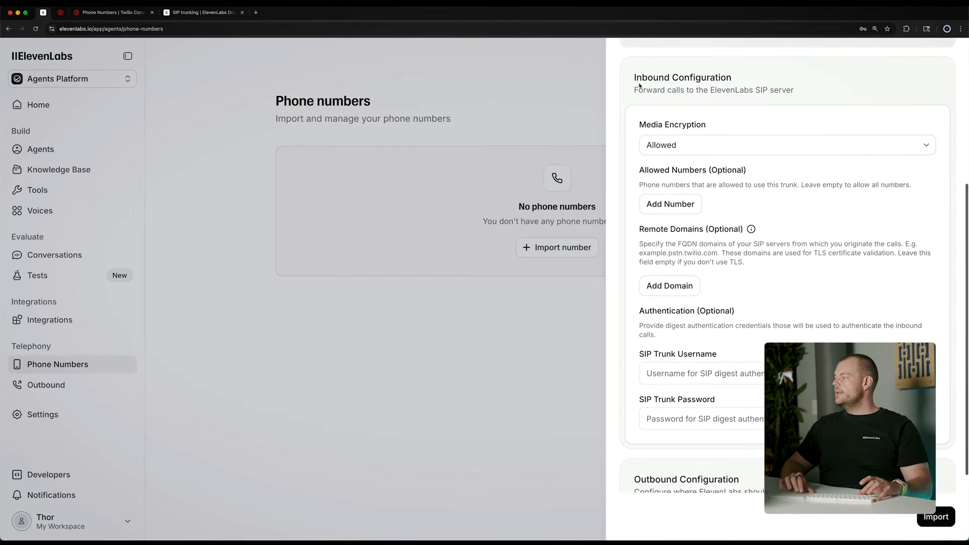
scroll(638, 85, "down", 3)
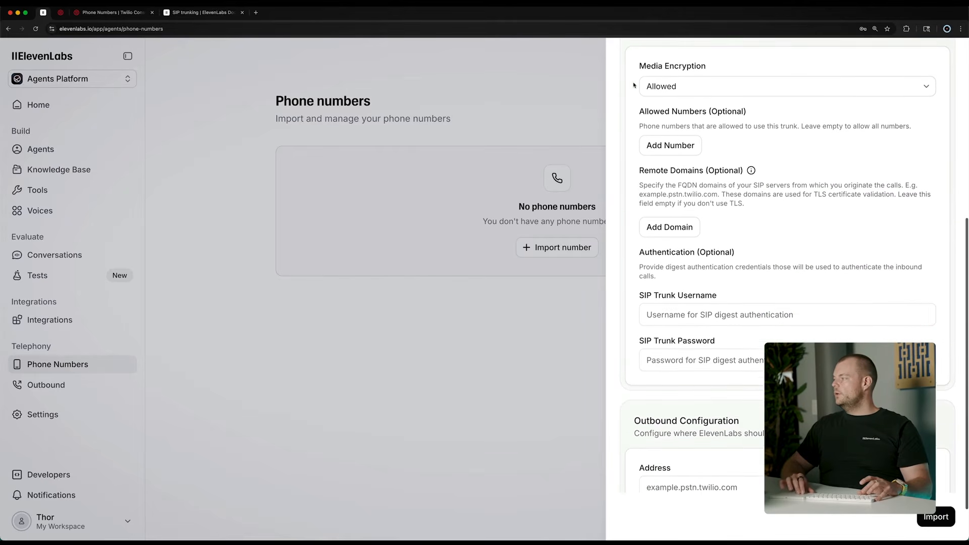
scroll(630, 104, "down", 2)
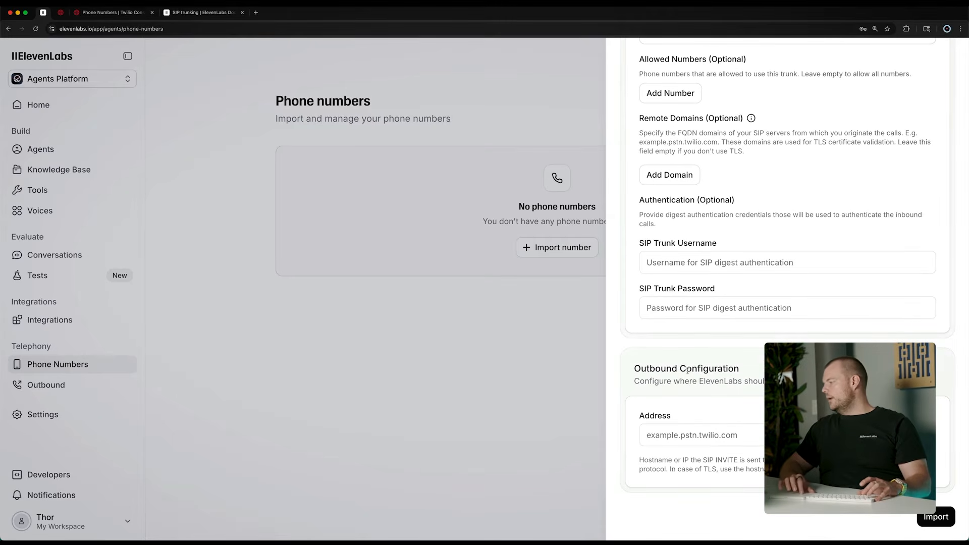
left_click(937, 523)
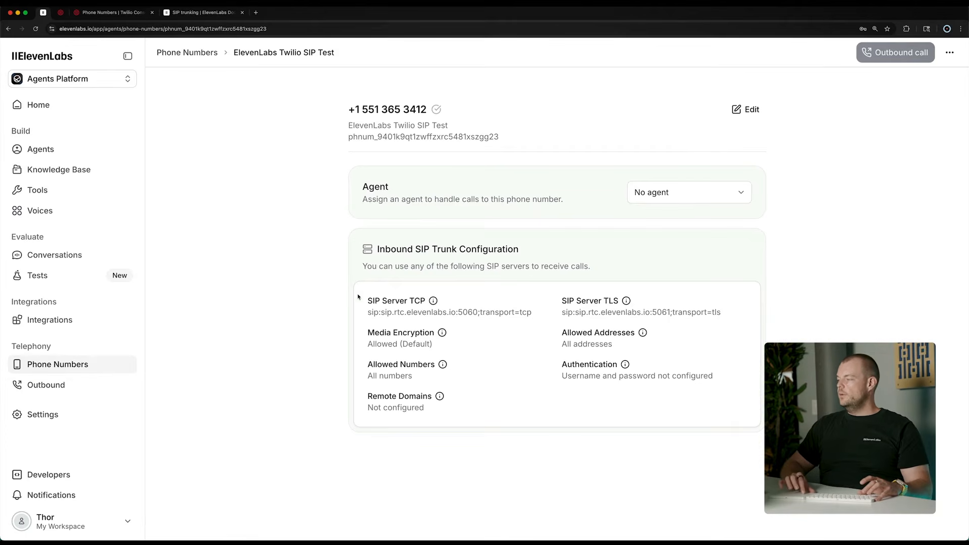
Compare the TCP and TLS SIP servers of the imported number and copy the SIP Server TCP address
double_click(417, 301)
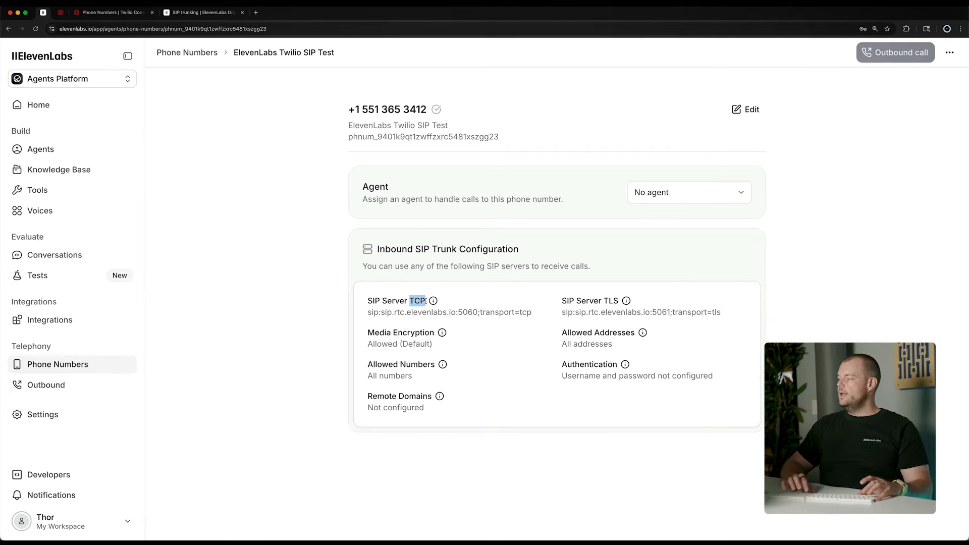
double_click(605, 297)
left_click(601, 299)
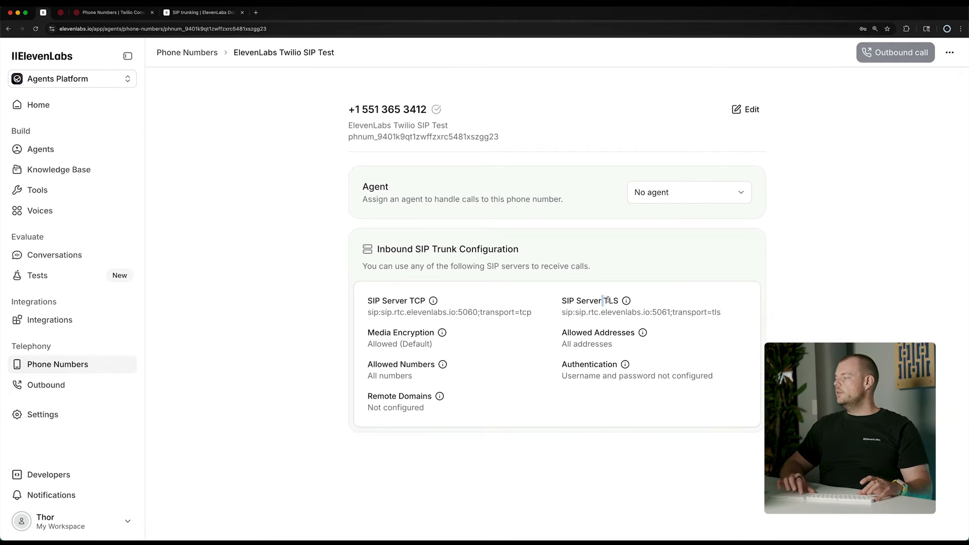
double_click(607, 300)
triple_click(570, 312)
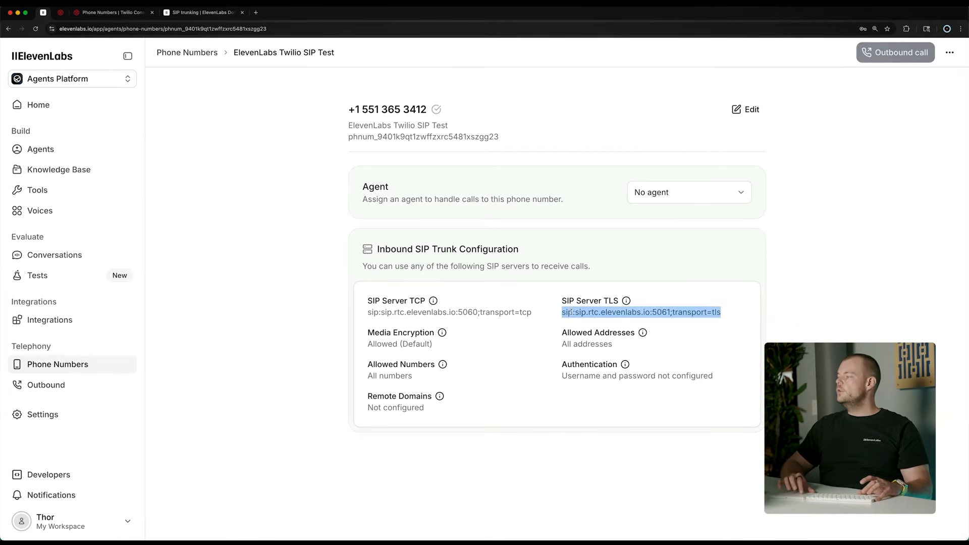
triple_click(378, 312)
key("super+c")
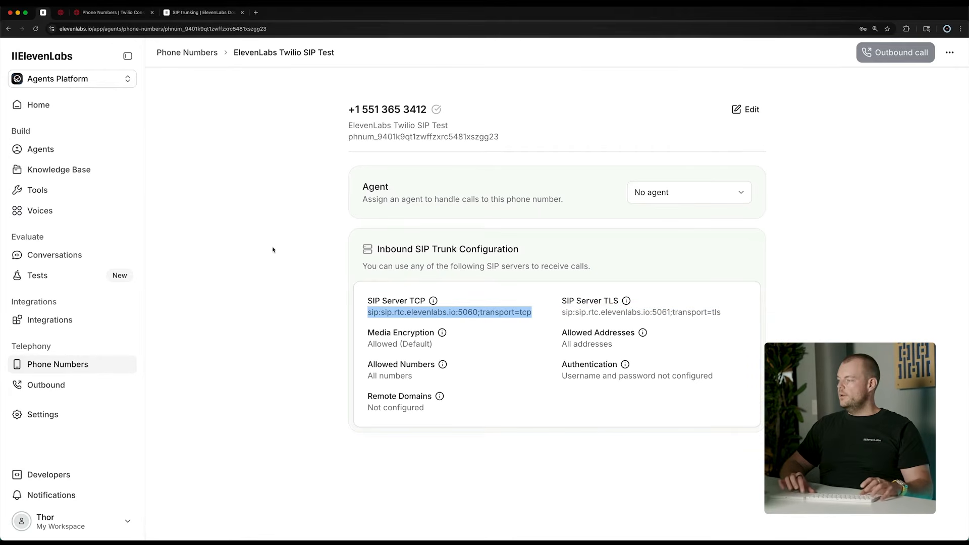
On the Twilio trunk's Origination page, start a new origination URI and fill it with sip:sip.rtc.elevenlabs.io:5060;transport=tcp
left_click(60, 12)
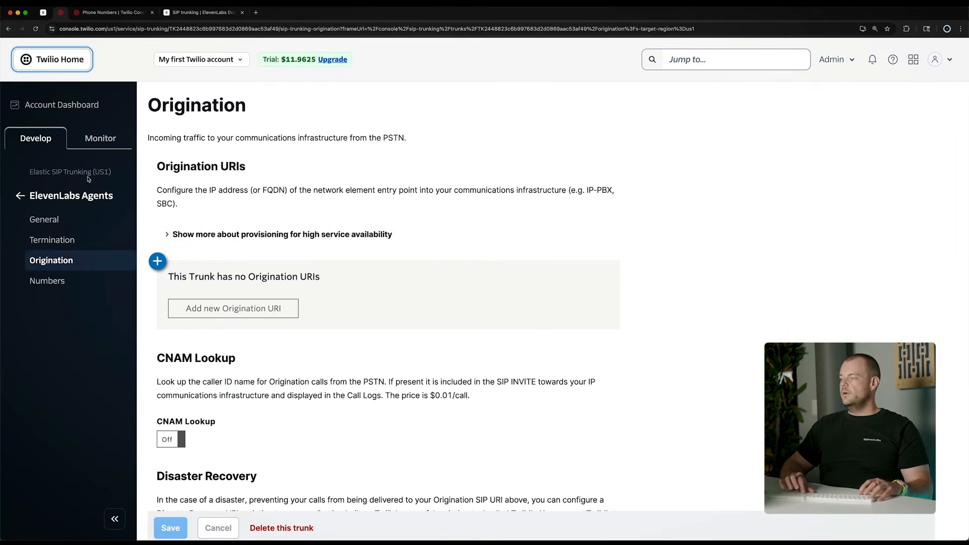
scroll(261, 240, "down", 1)
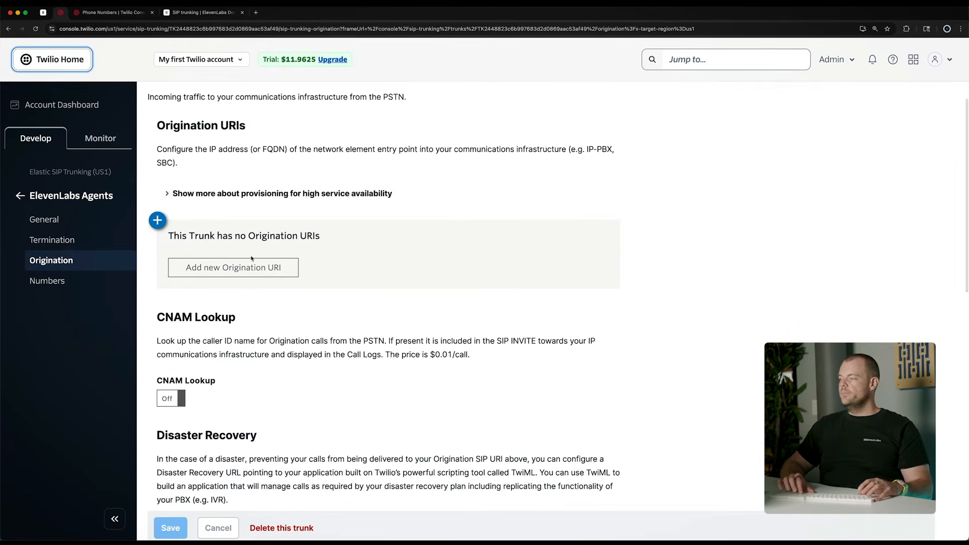
left_click(220, 271)
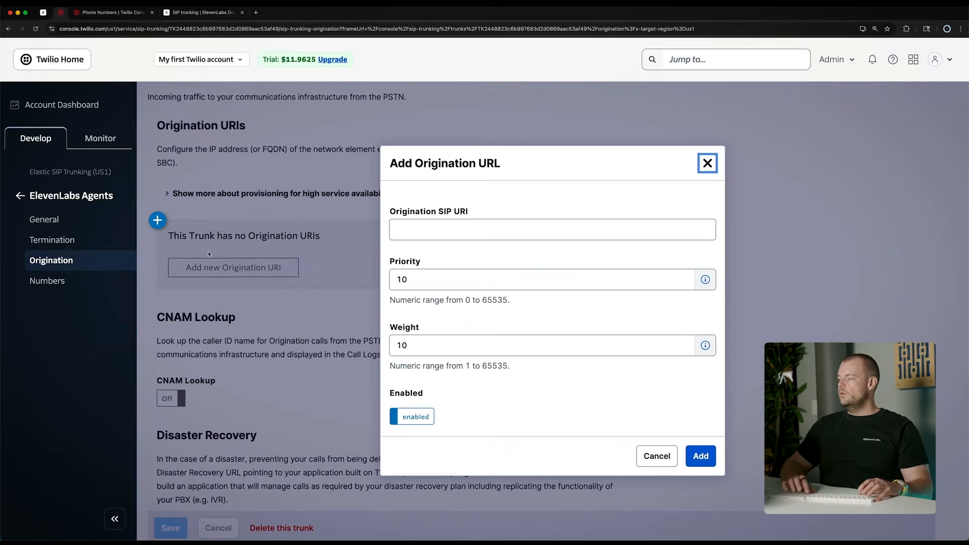
left_click(414, 234)
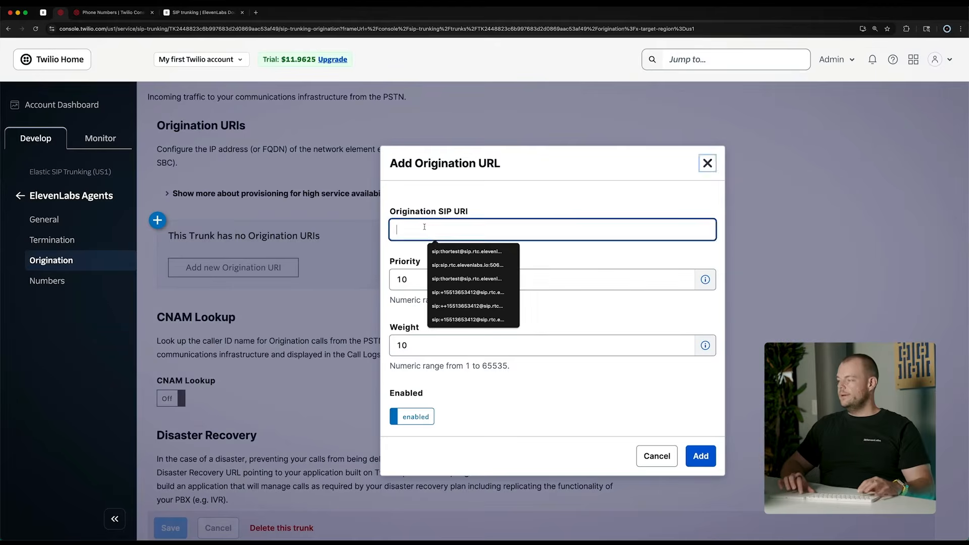
key("super+v")
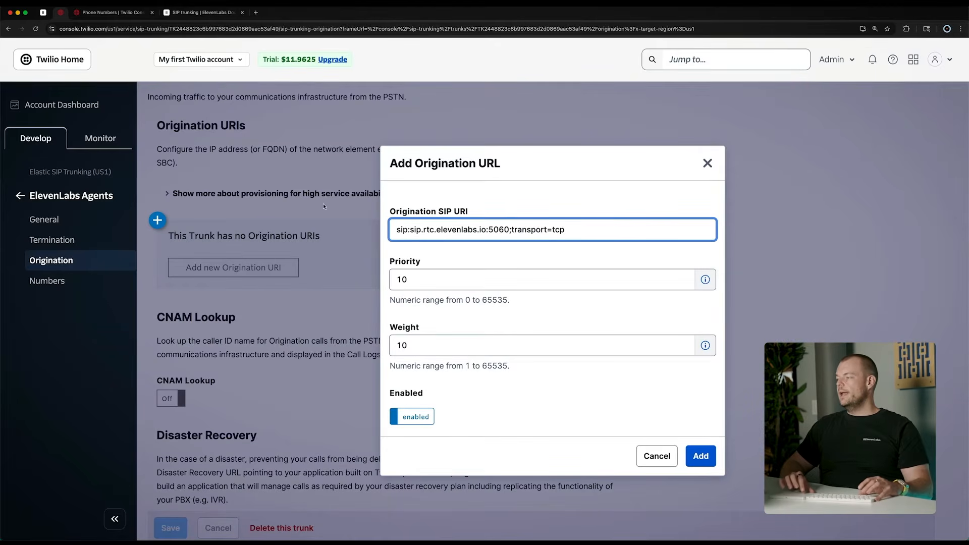
Examine the ElevenLabs SIP trunking documentation for the complete SIP URI format and the identifier it requires
left_click(105, 16)
key("ctrl+Tab")
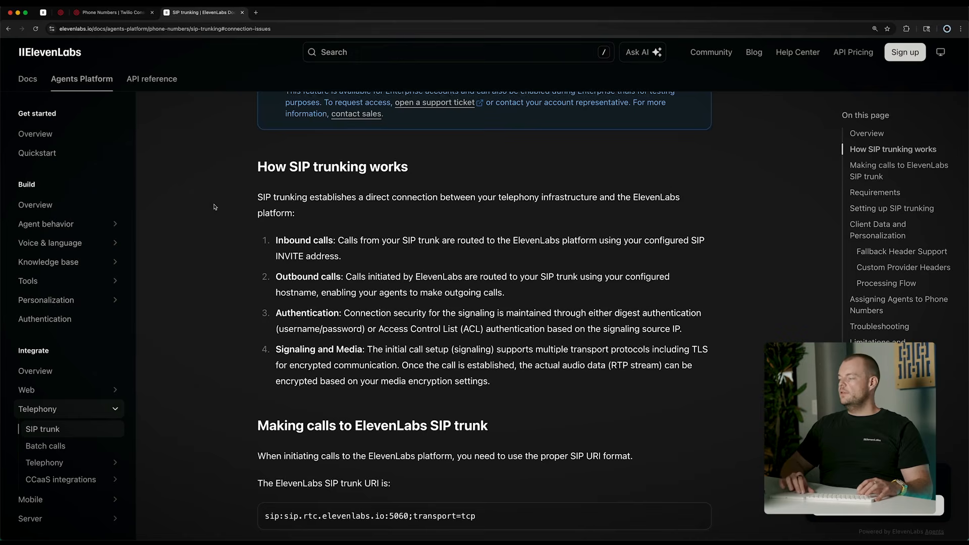
scroll(214, 207, "down", 6)
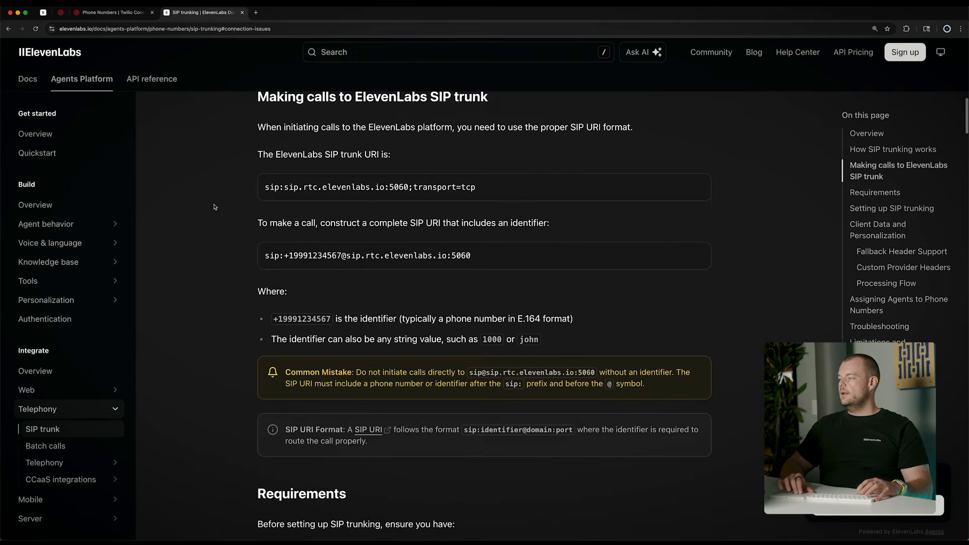
double_click(300, 255)
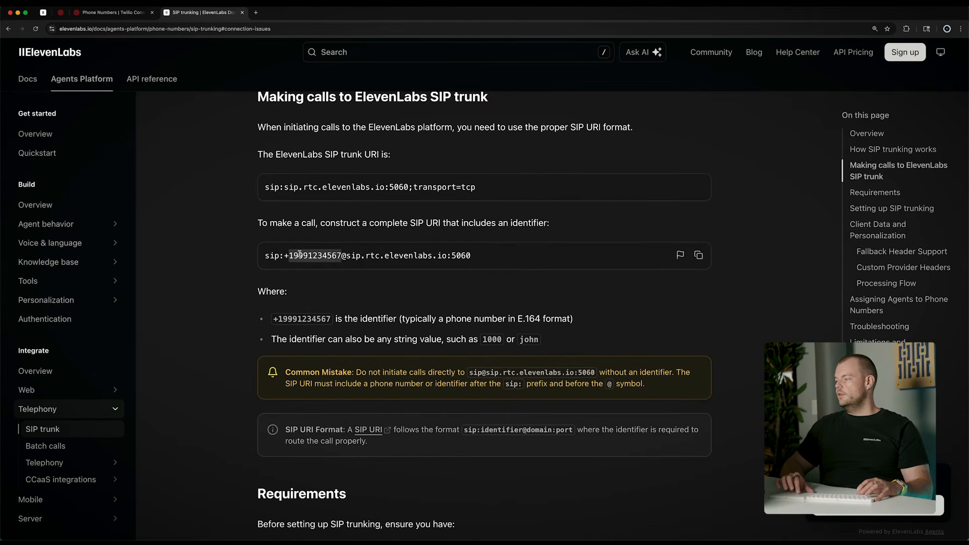
left_click(299, 255)
triple_click(300, 255)
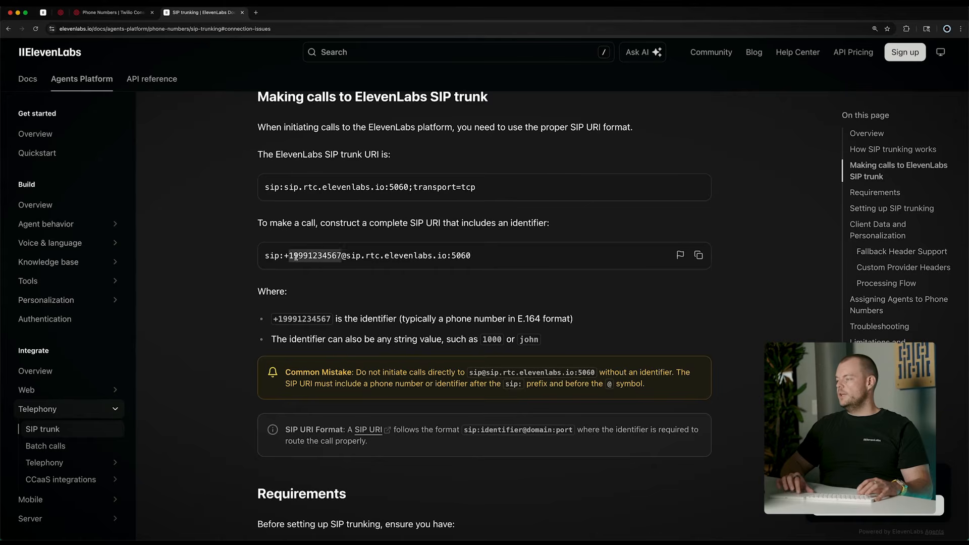
triple_click(343, 319)
left_click(368, 324)
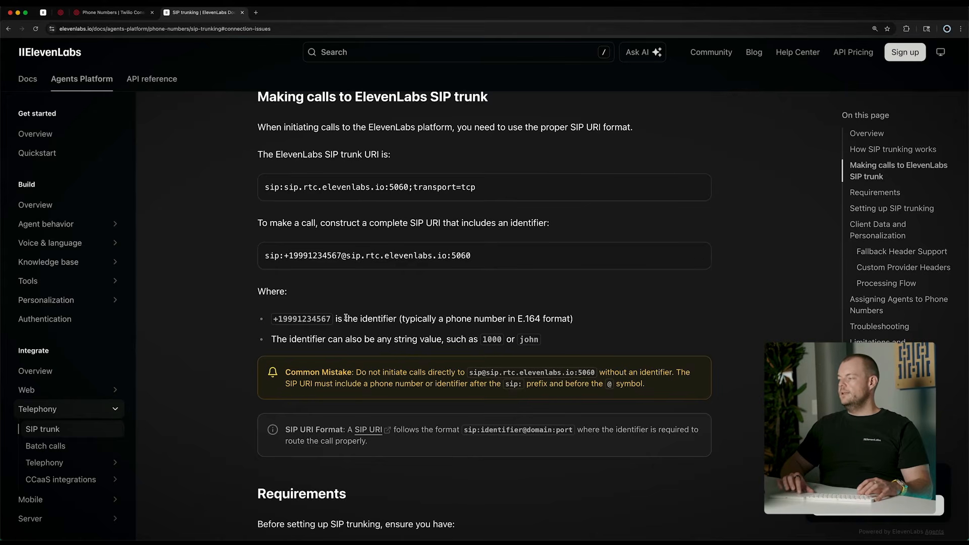
triple_click(344, 319)
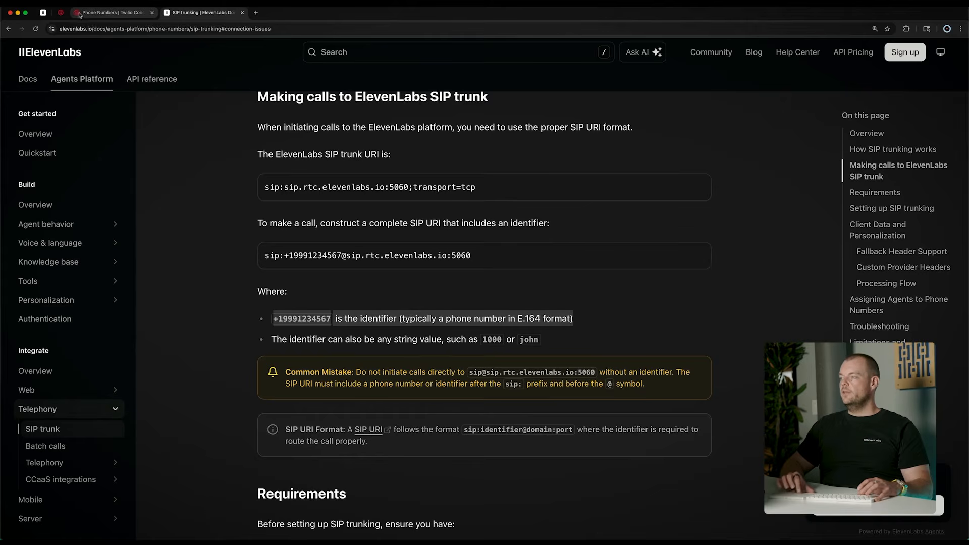
Return to the imported number's page in ElevenLabs and copy its phone number
left_click(43, 12)
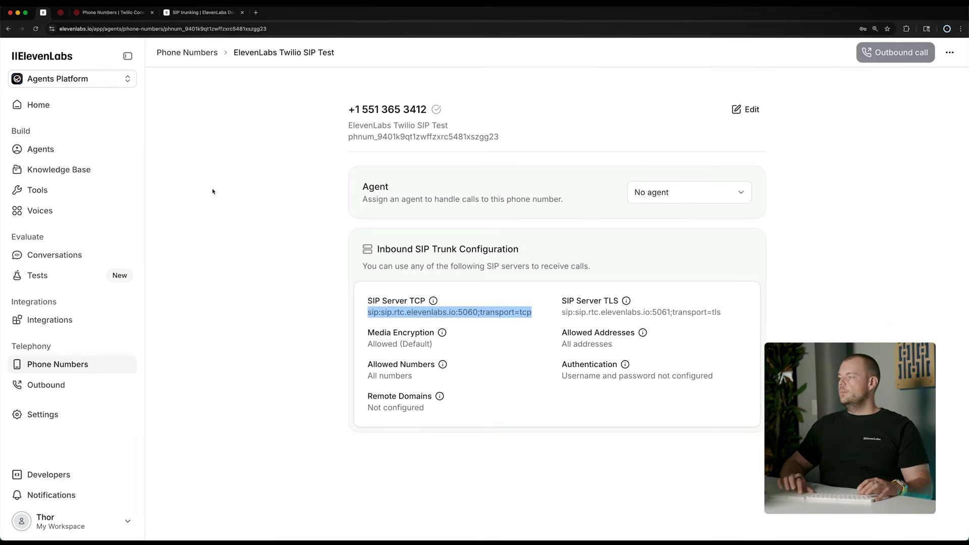
left_click(368, 109)
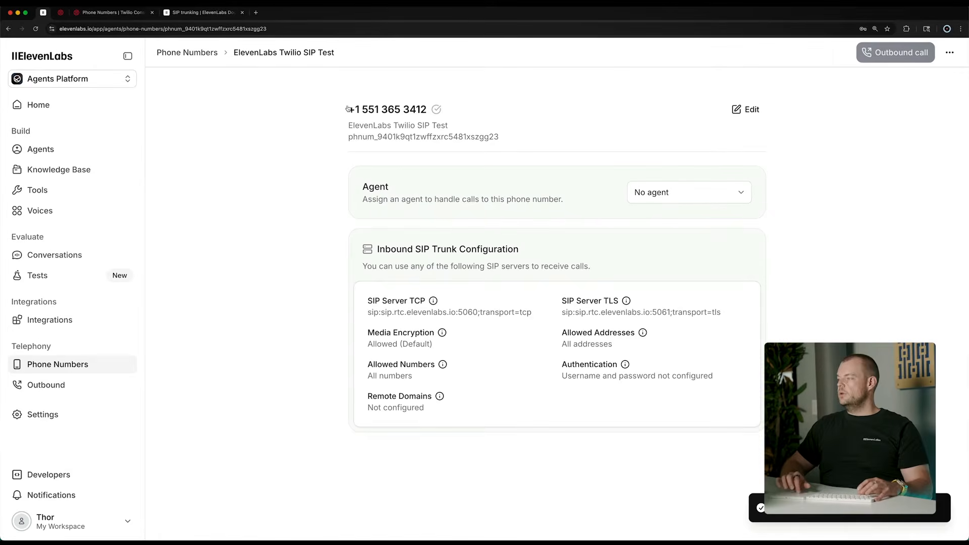
In the trunk's new origination URI, insert the copied phone number and @ before sip.rtc.elevenlabs.io:5060;transport=tcp and add the URI
left_click(115, 12)
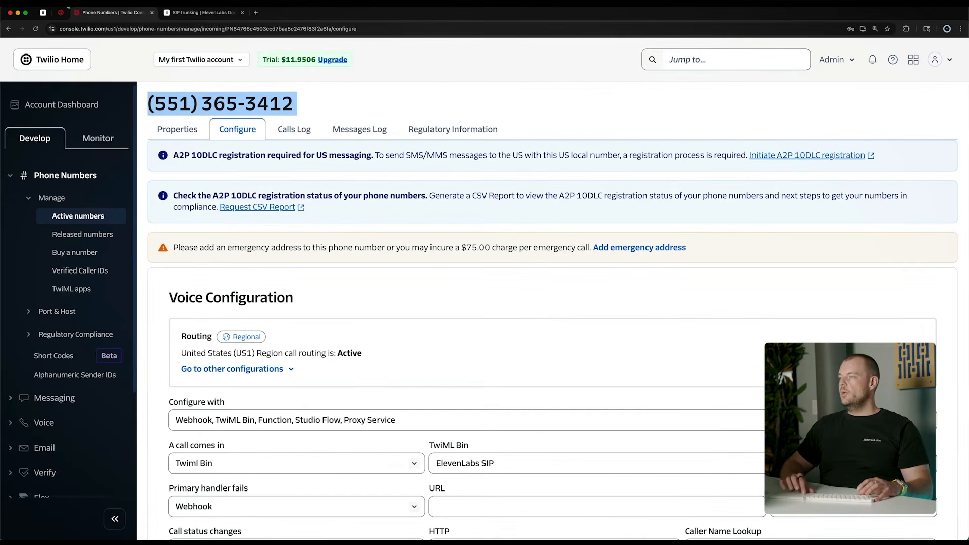
left_click(59, 13)
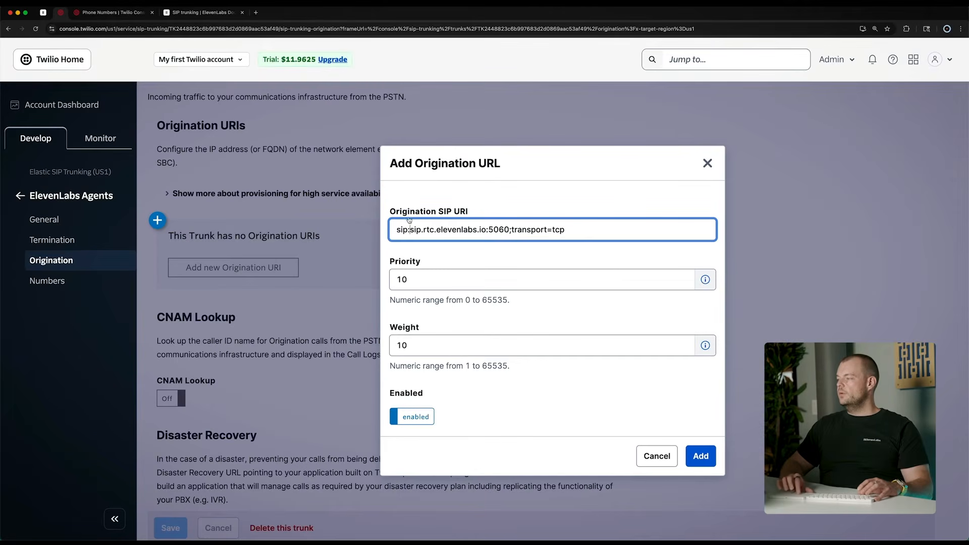
key("super+v")
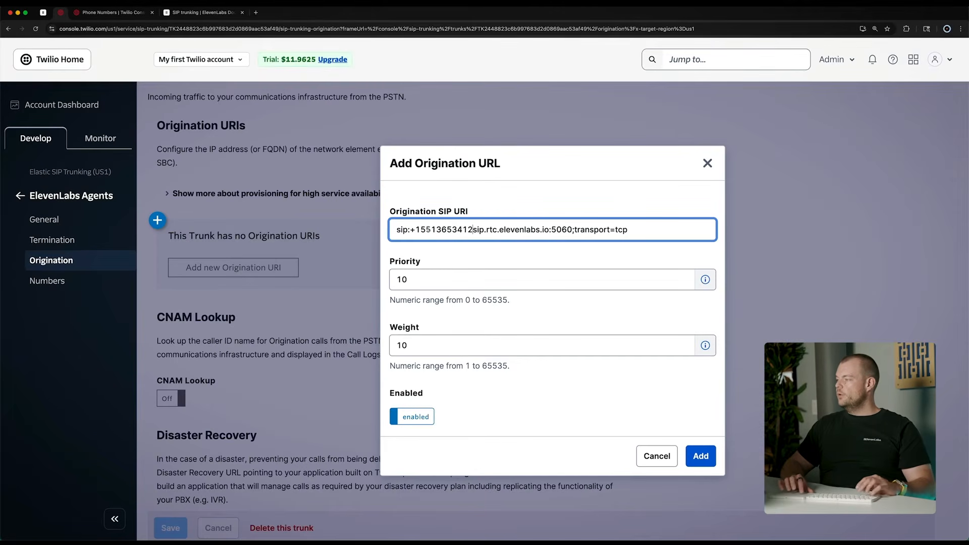
type("@")
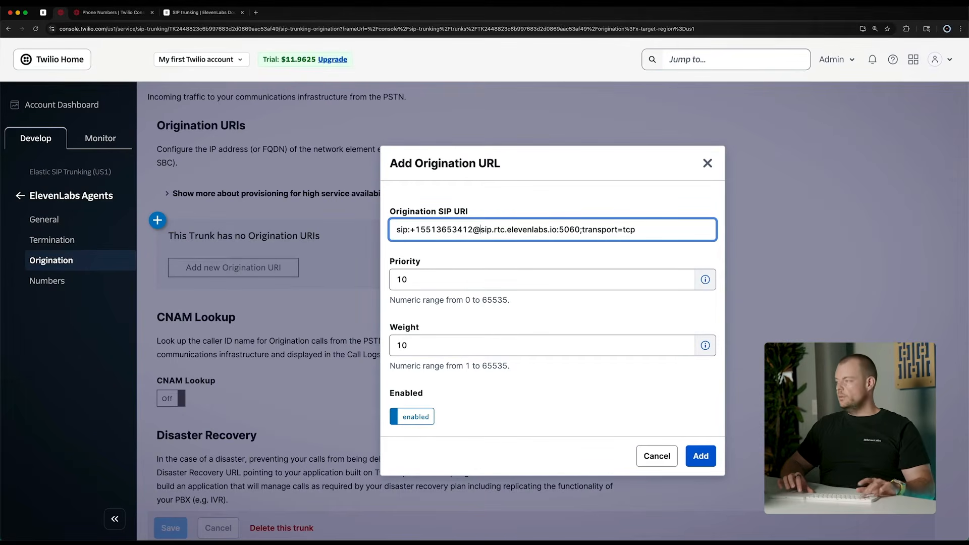
double_click(417, 229)
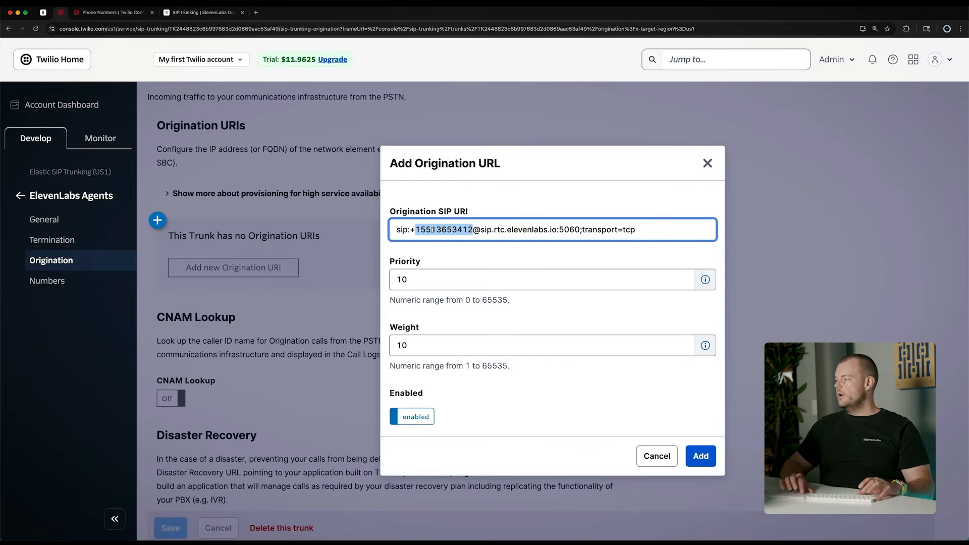
double_click(476, 230)
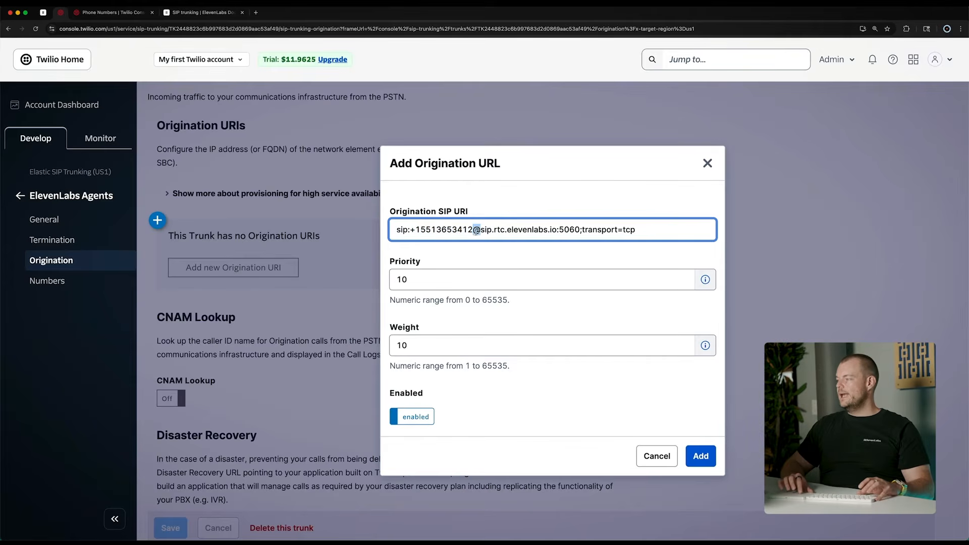
triple_click(492, 231)
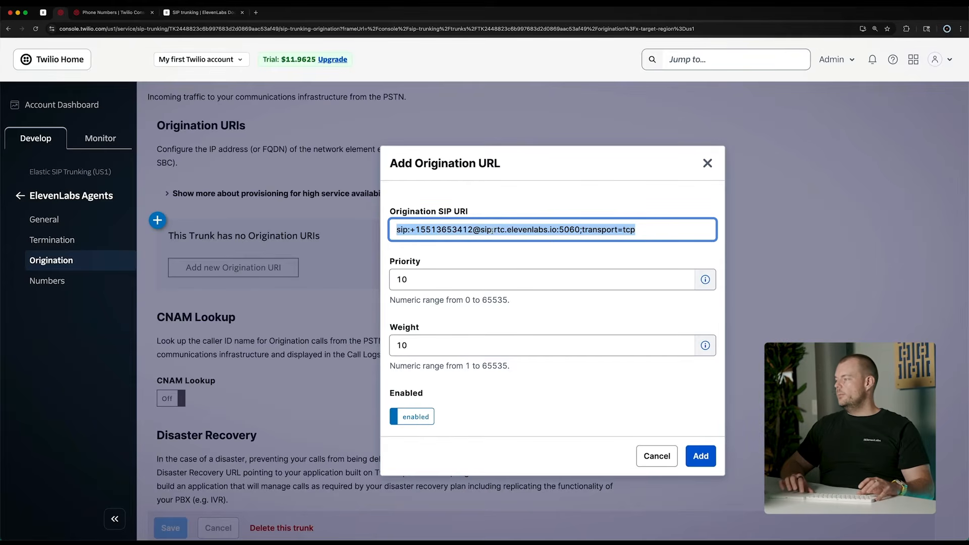
left_click(700, 455)
Add the existing Twilio phone number to the ElevenLabs Agents trunk's numbers
scroll(454, 297, "down", 2)
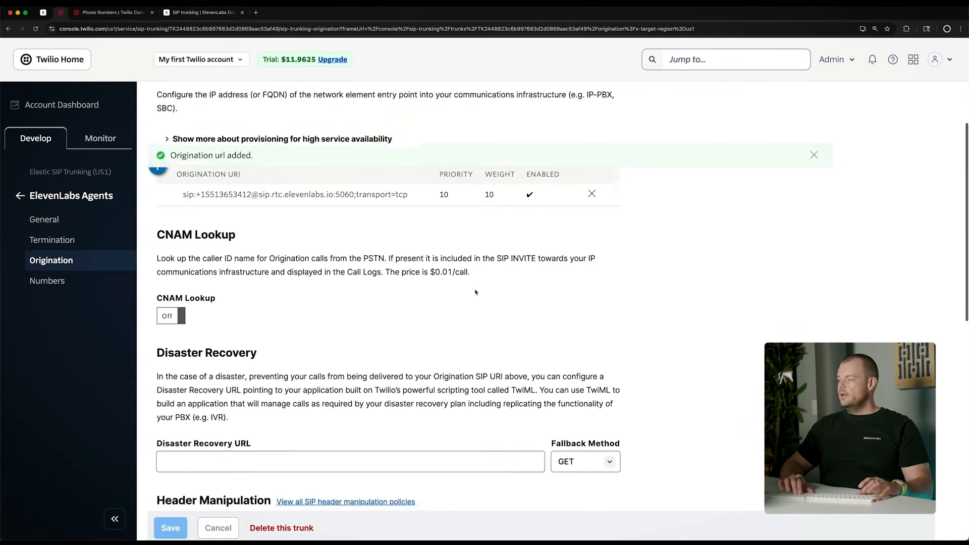
scroll(421, 319, "down", 1)
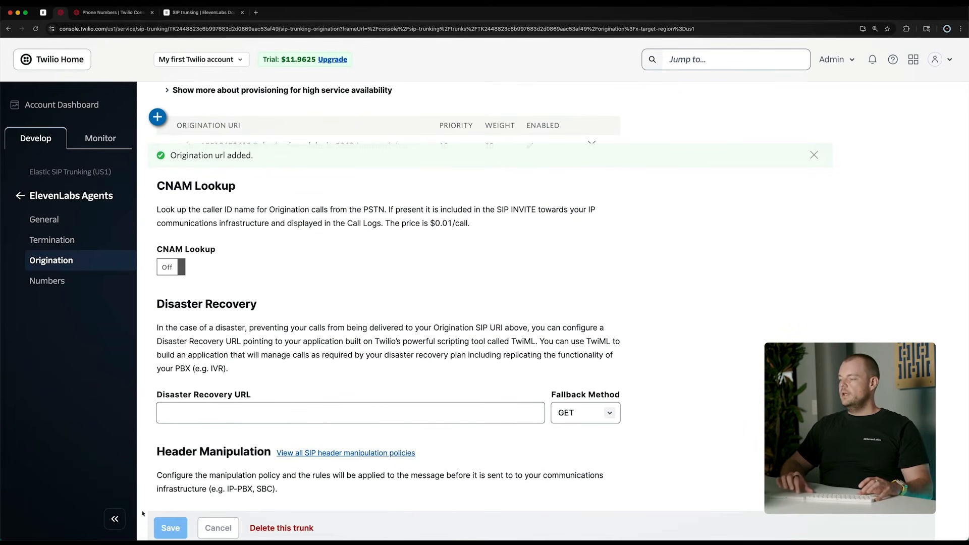
scroll(187, 451, "down", 10)
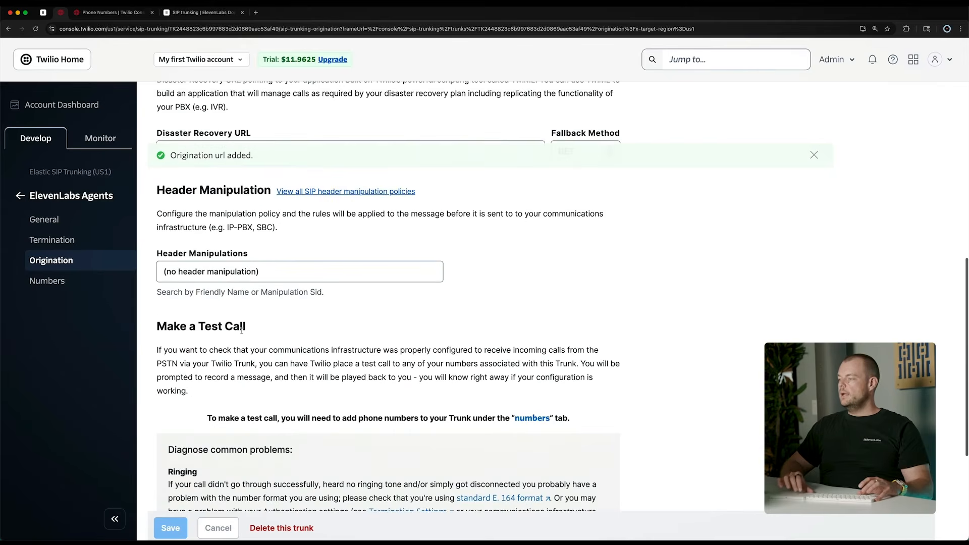
left_click(47, 281)
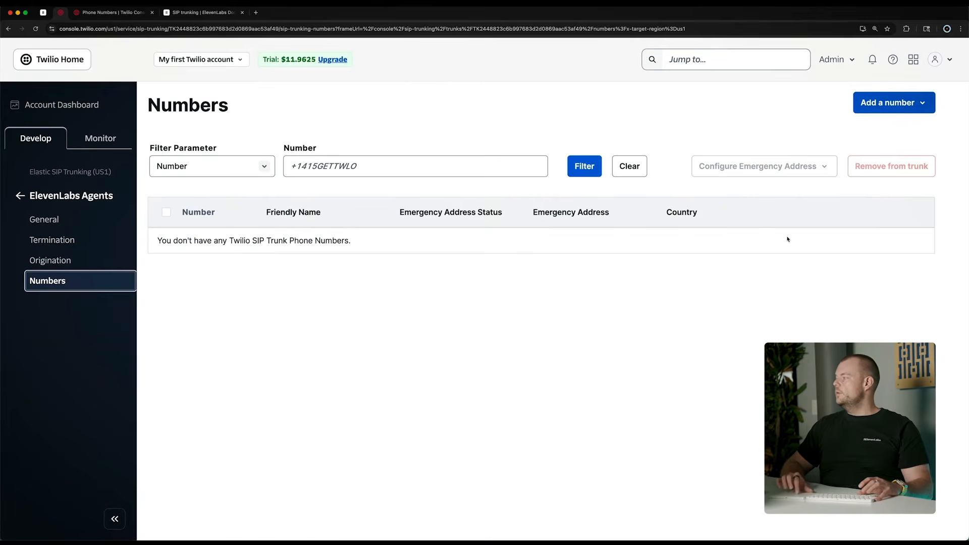
left_click(878, 103)
left_click(858, 128)
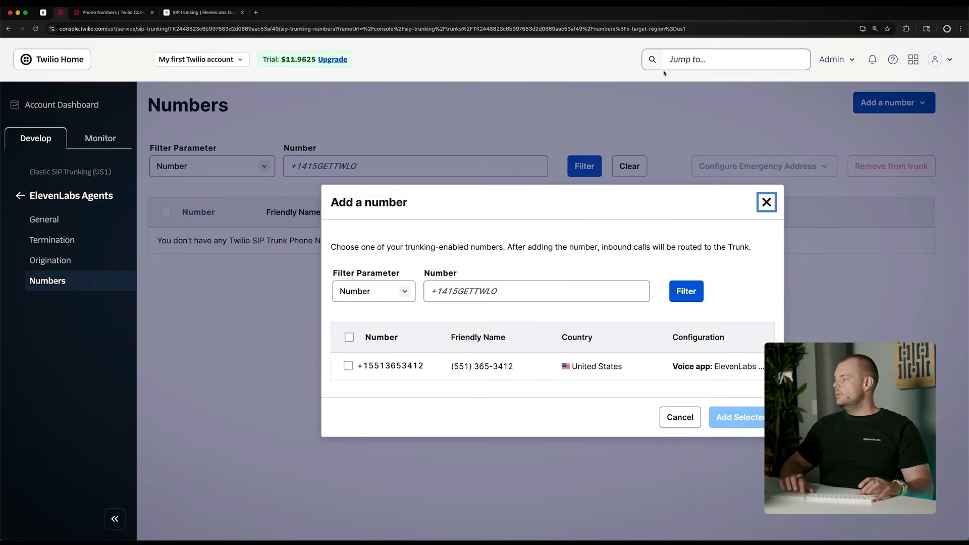
left_click(348, 366)
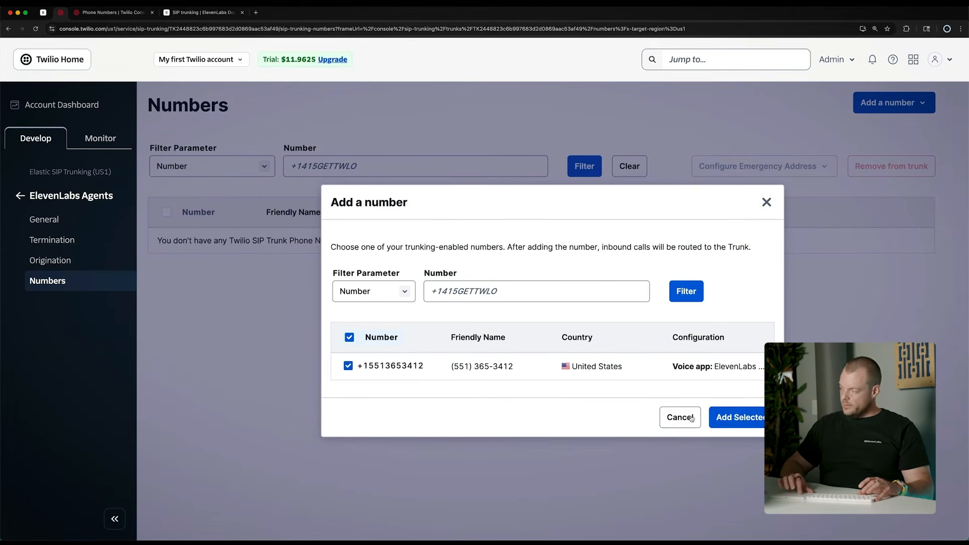
left_click(730, 417)
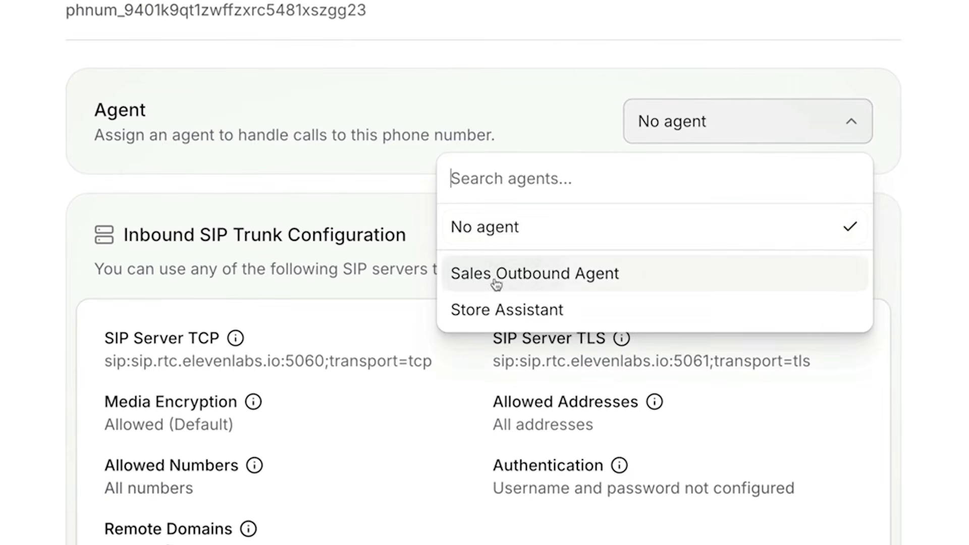
Switch to the imported number's page in ElevenLabs and assign the Sales Outbound Agent to it
left_click(495, 275)
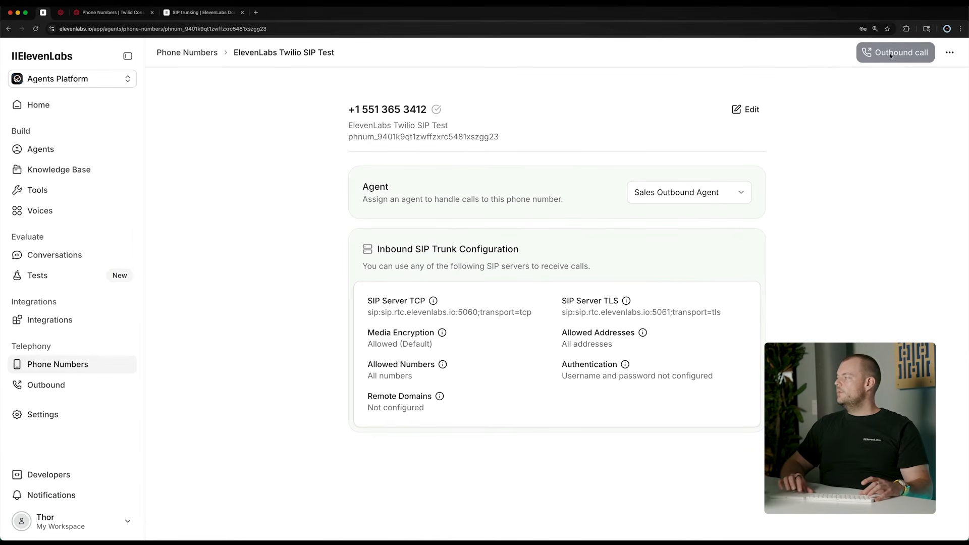
mouse_move(886, 57)
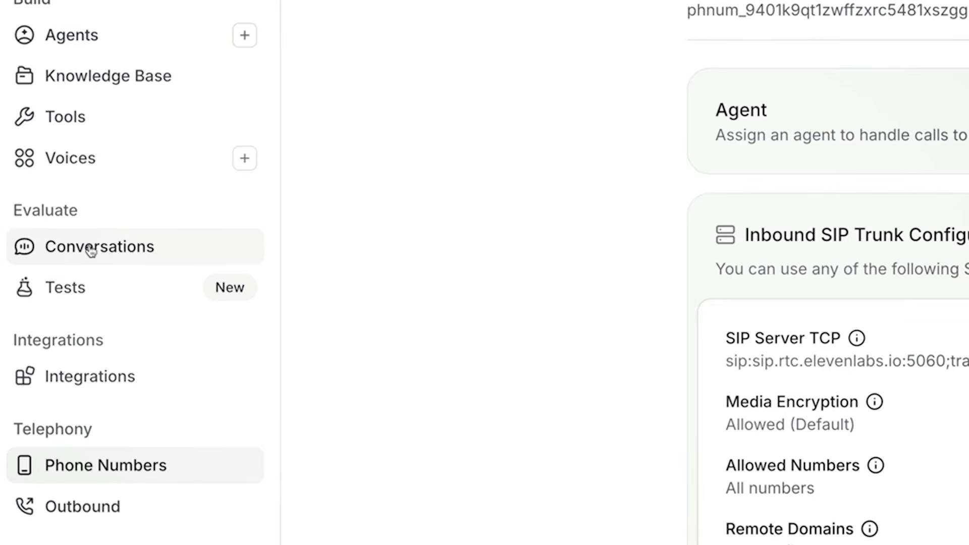
Open the most recent Sales Outbound Agent conversation from the conversation history
left_click(103, 254)
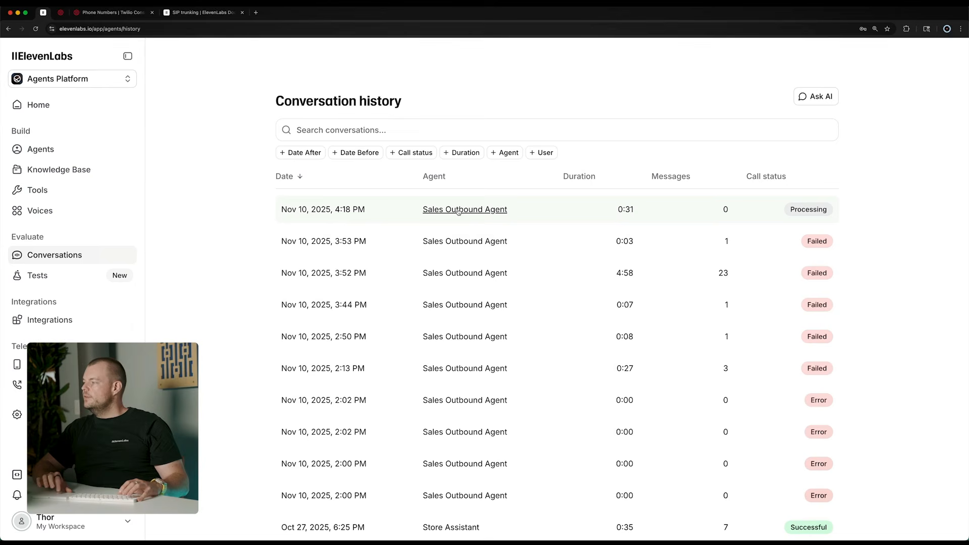
left_click(459, 210)
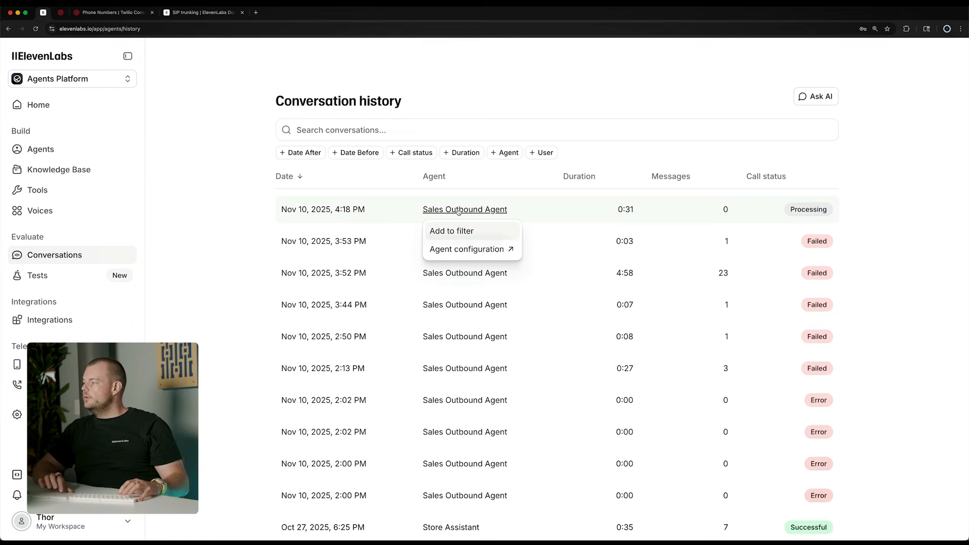
left_click(362, 193)
left_click(341, 205)
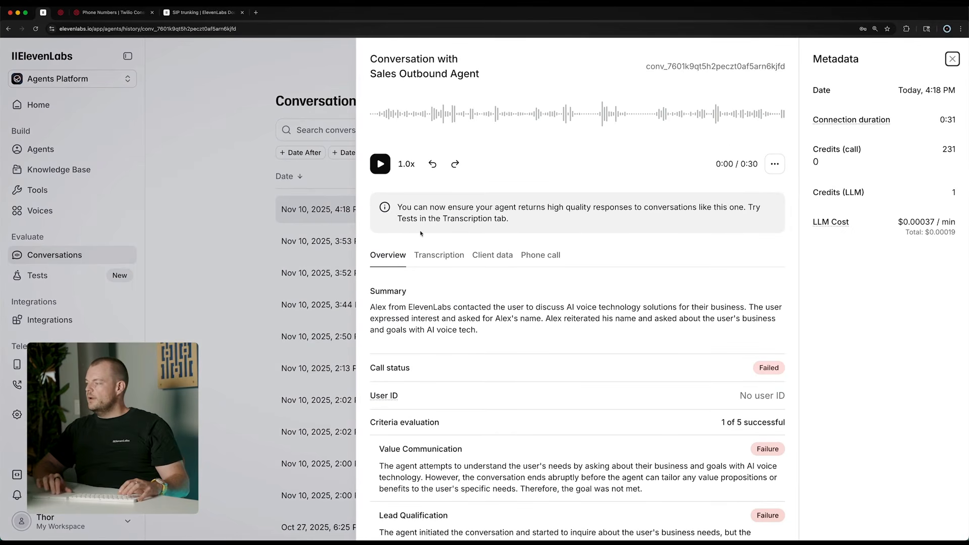
Review the conversation's transcription, client data and phone call details
left_click(433, 254)
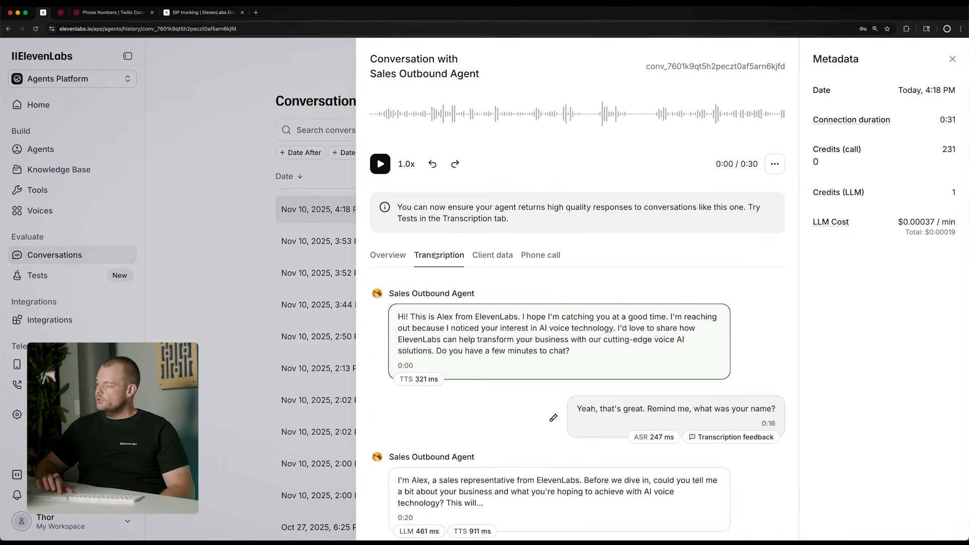
scroll(441, 305, "down", 1)
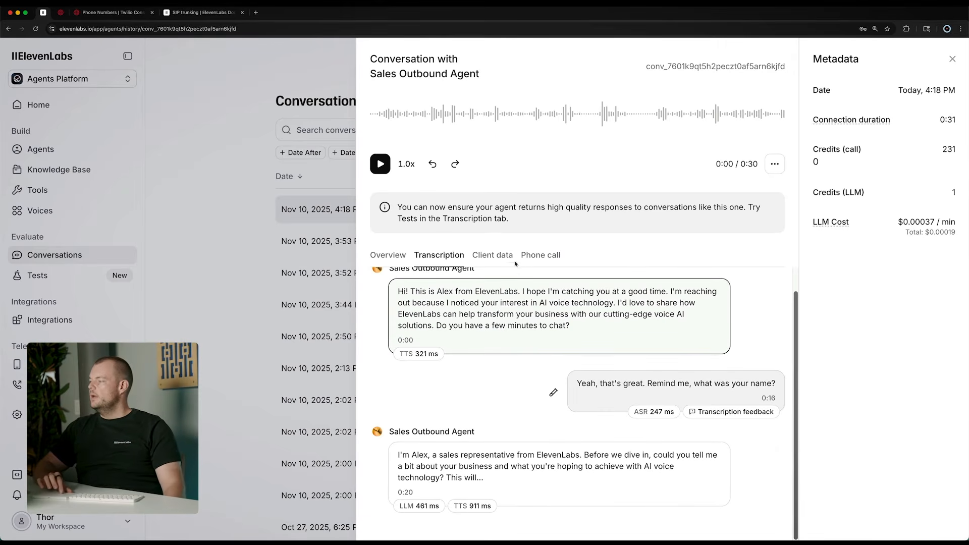
left_click(495, 256)
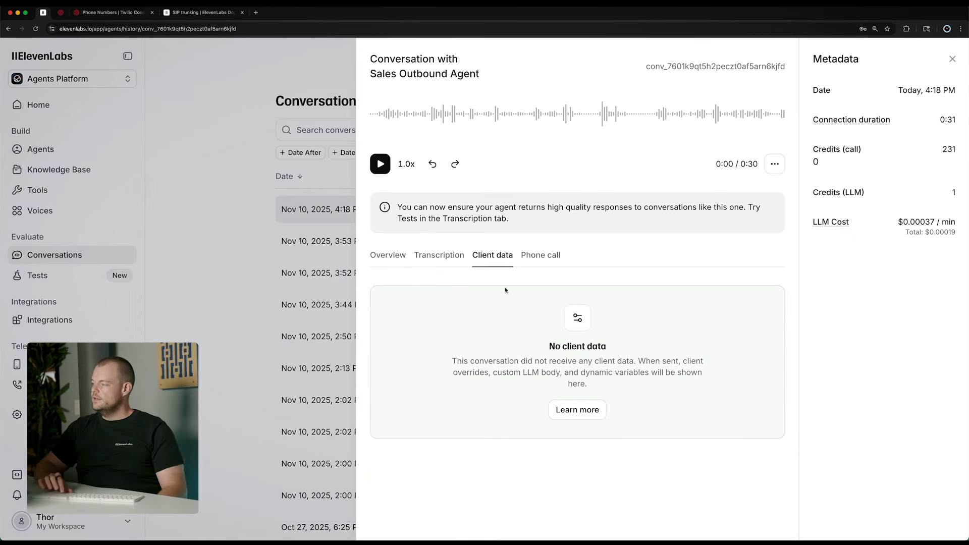
left_click(539, 257)
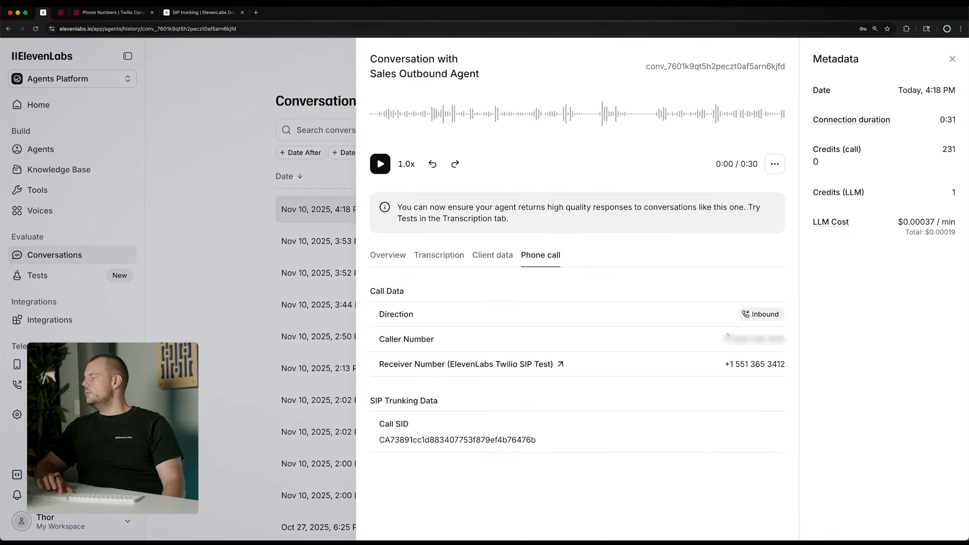
Open the receiver number's page from the call details and return to the conversation
triple_click(393, 349)
left_click(403, 348)
triple_click(396, 361)
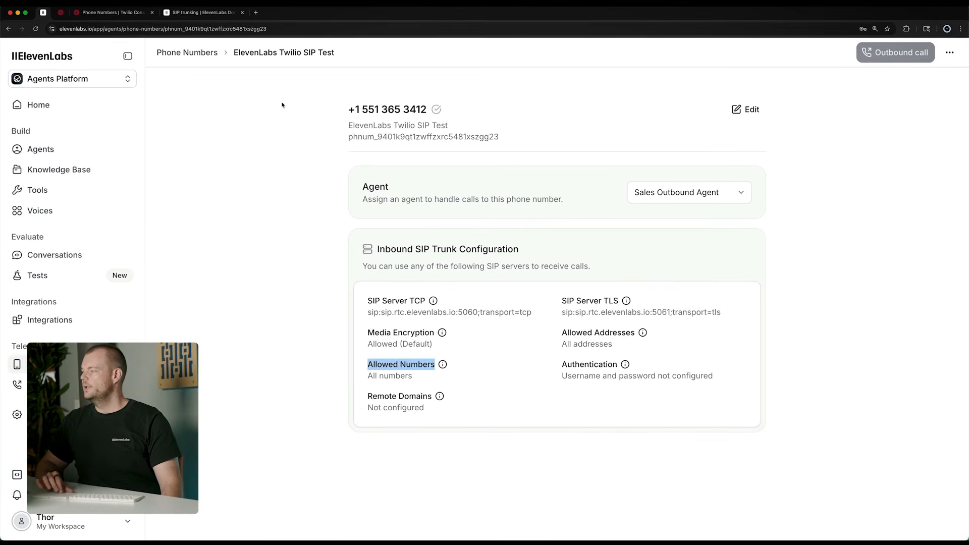
left_click(8, 29)
left_click(292, 201)
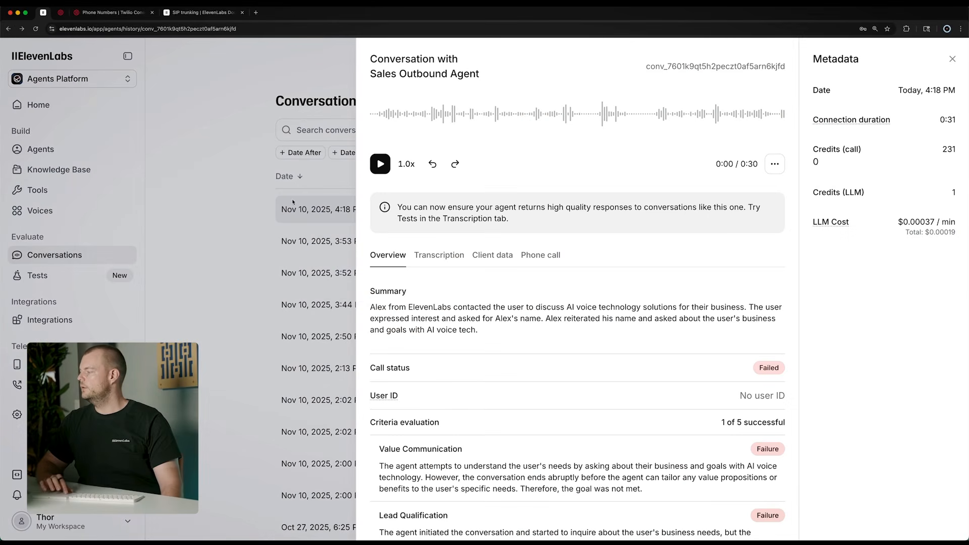
Return to the conversation's phone call details and examine the SIP trunking data and its Call SID
scroll(520, 272, "down", 1)
left_click(555, 255)
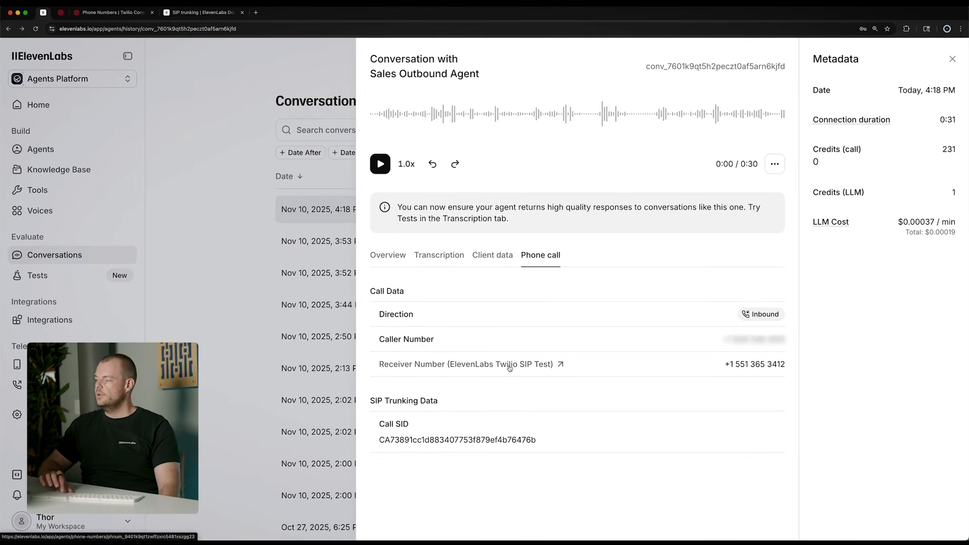
triple_click(372, 402)
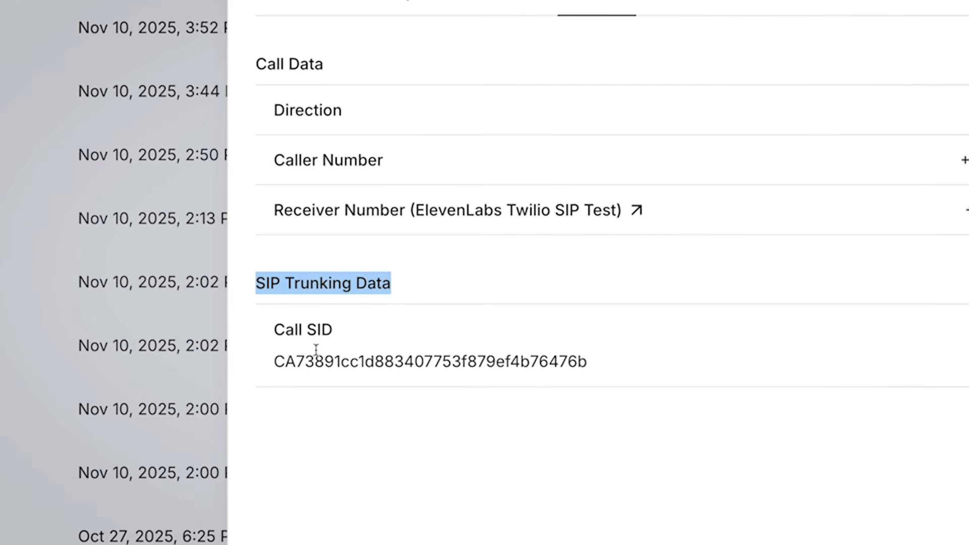
double_click(283, 330)
double_click(289, 363)
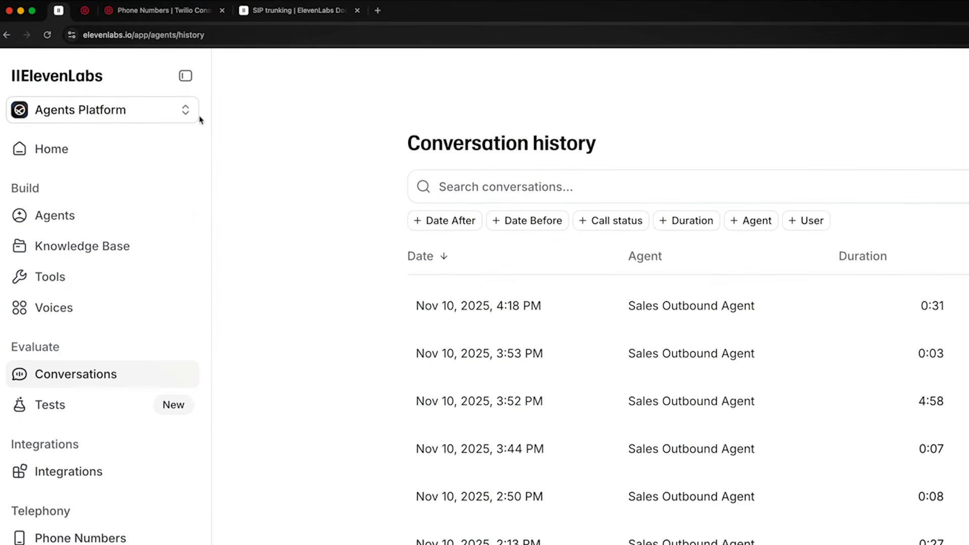
Switch to the Twilio trunk's Termination settings and enter thortest as the termination SIP URI
left_click(84, 10)
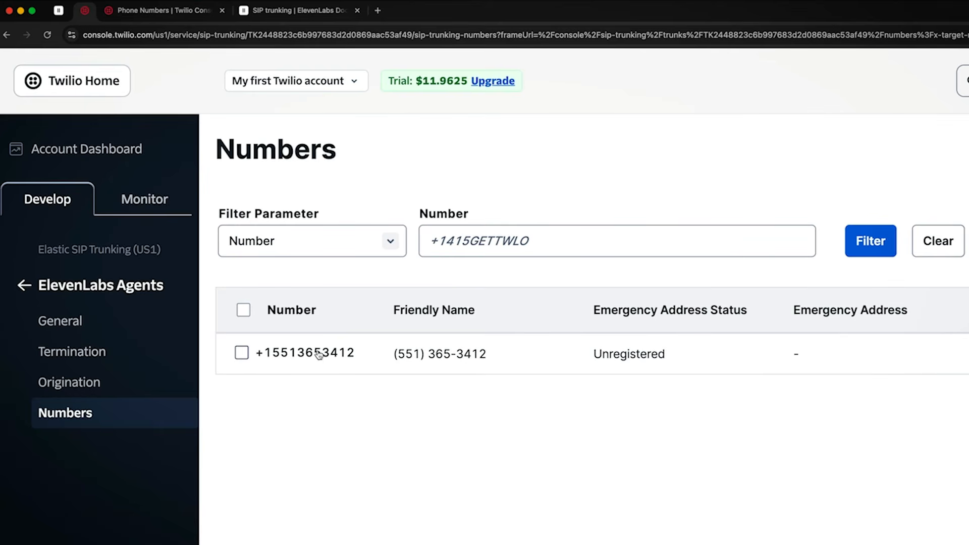
left_click(61, 353)
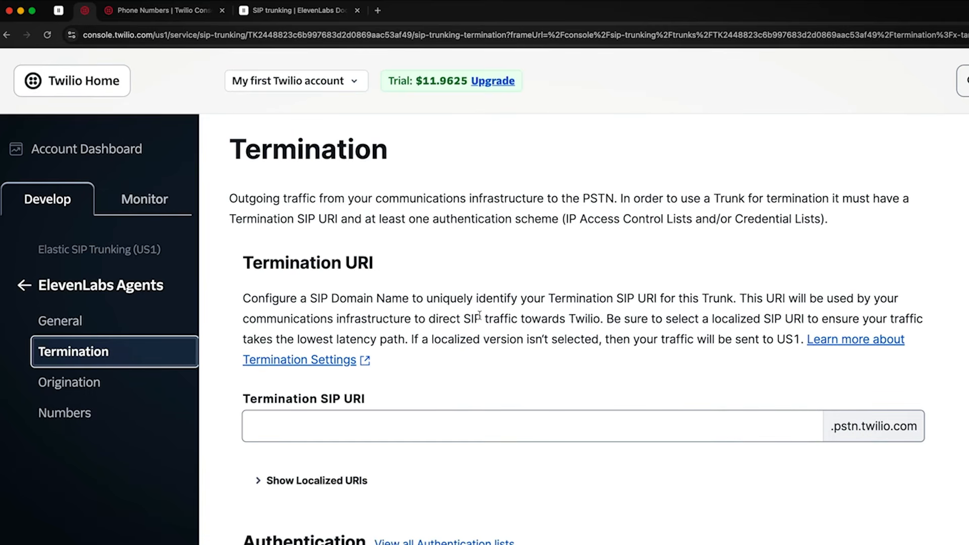
scroll(479, 315, "down", 5)
left_click(468, 270)
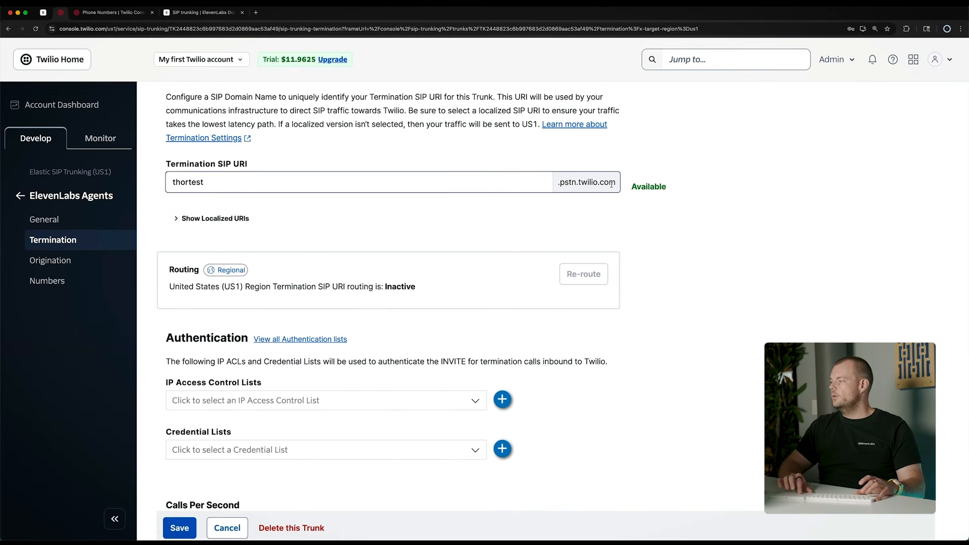
scroll(622, 227, "down", 3)
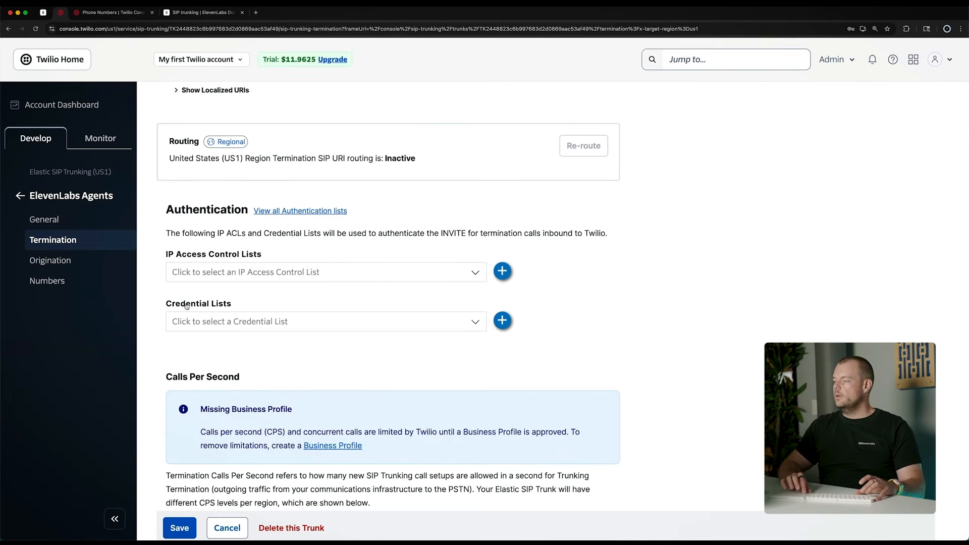
left_click(411, 326)
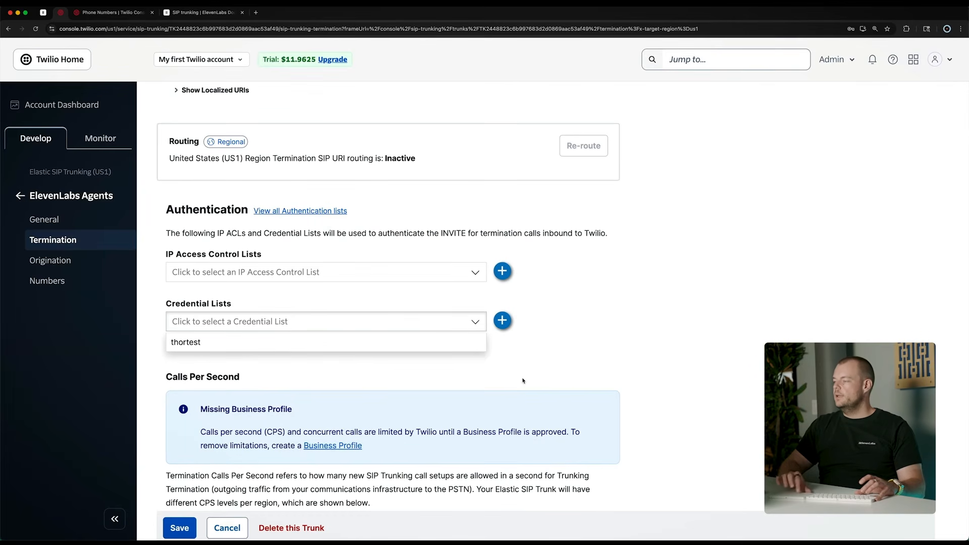
left_click(503, 321)
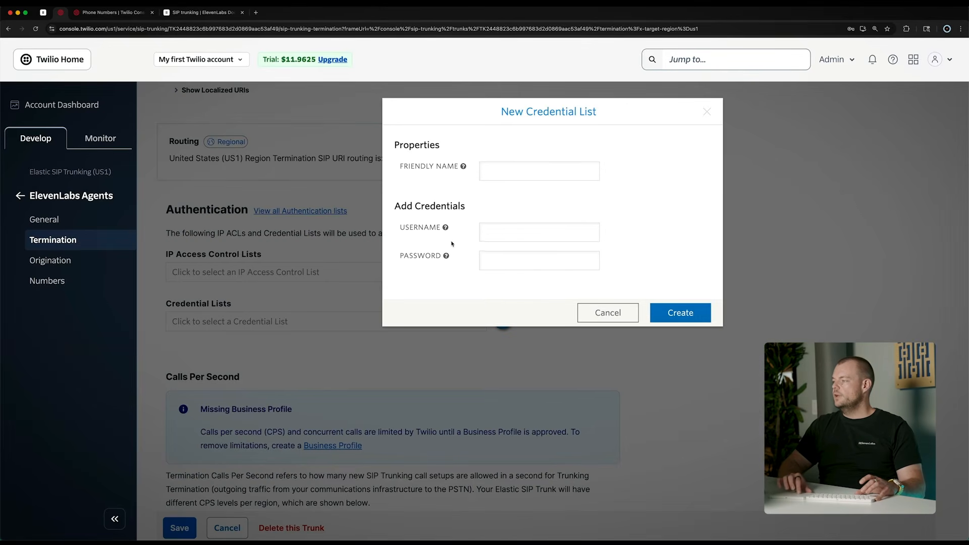
mouse_move(446, 228)
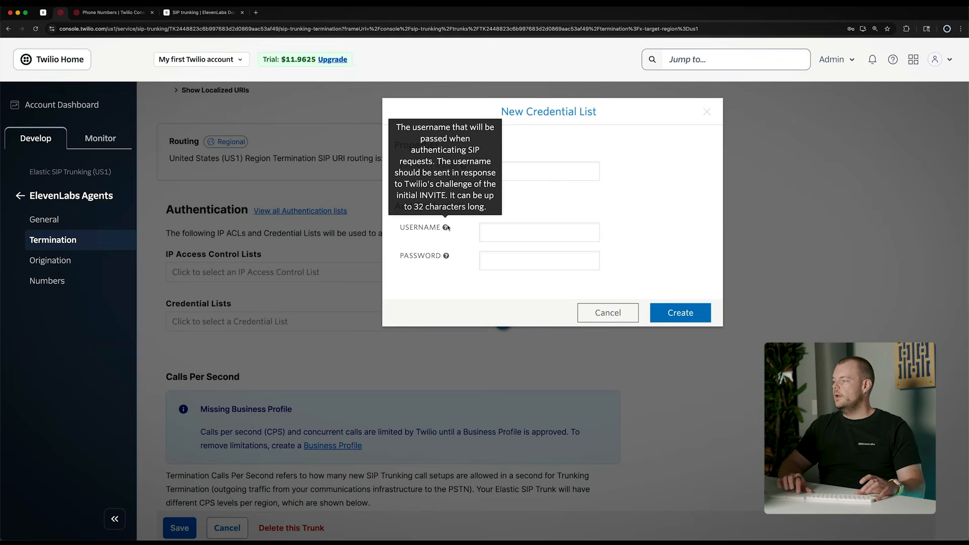
left_click(602, 319)
Assign the existing thortest credential list to the trunk's termination authentication and save the trunk settings
left_click(214, 322)
left_click(184, 342)
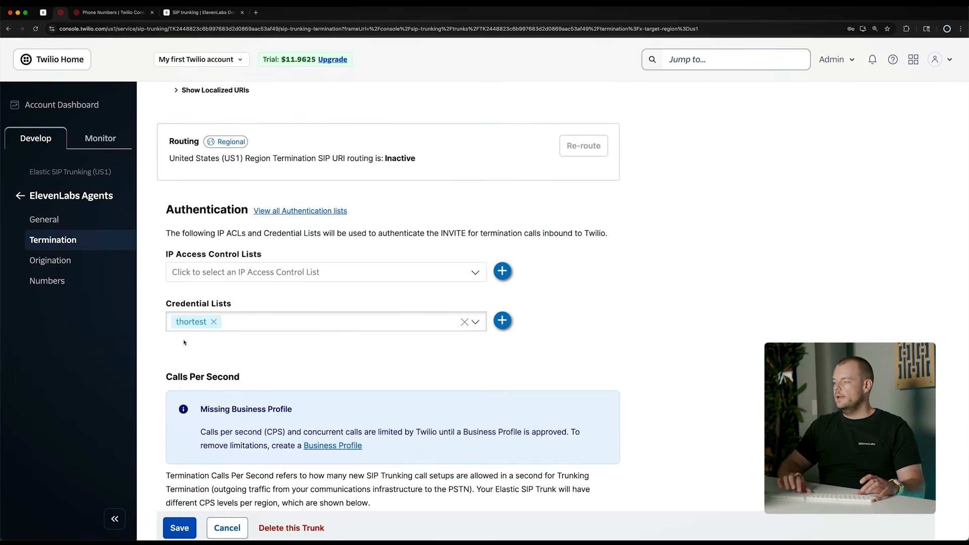
left_click(179, 528)
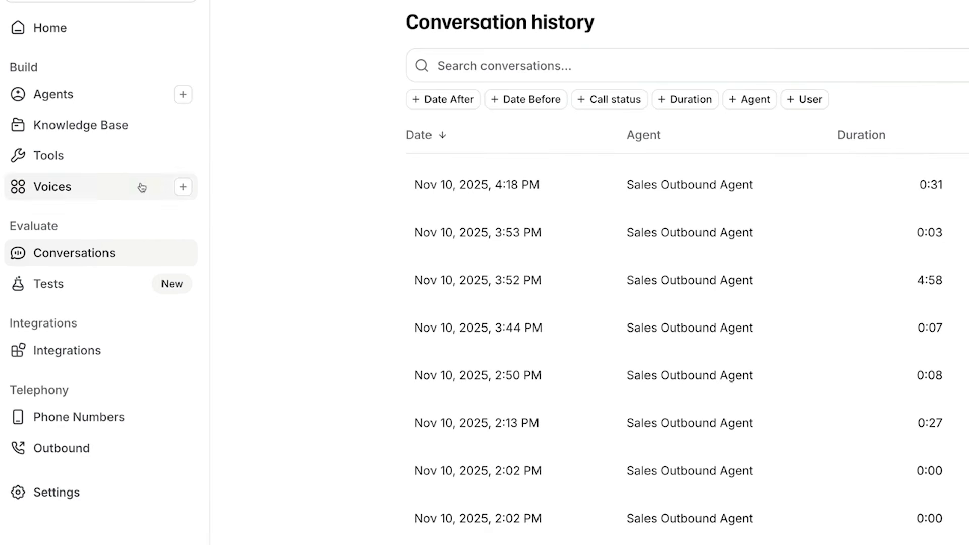
Switch to the imported phone number's SIP trunk settings in ElevenLabs and set the outbound address to thortest.pstn.twilio.com
left_click(76, 417)
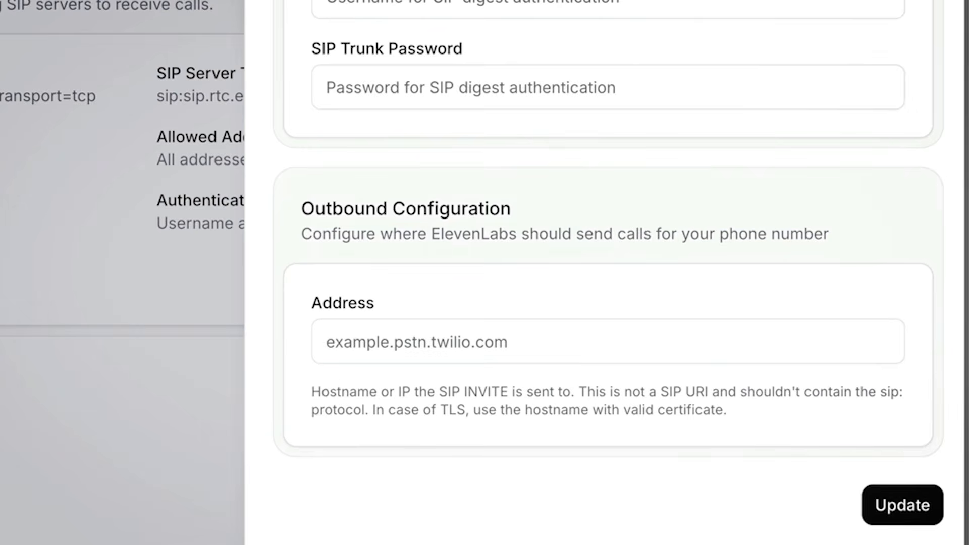
left_click(431, 347)
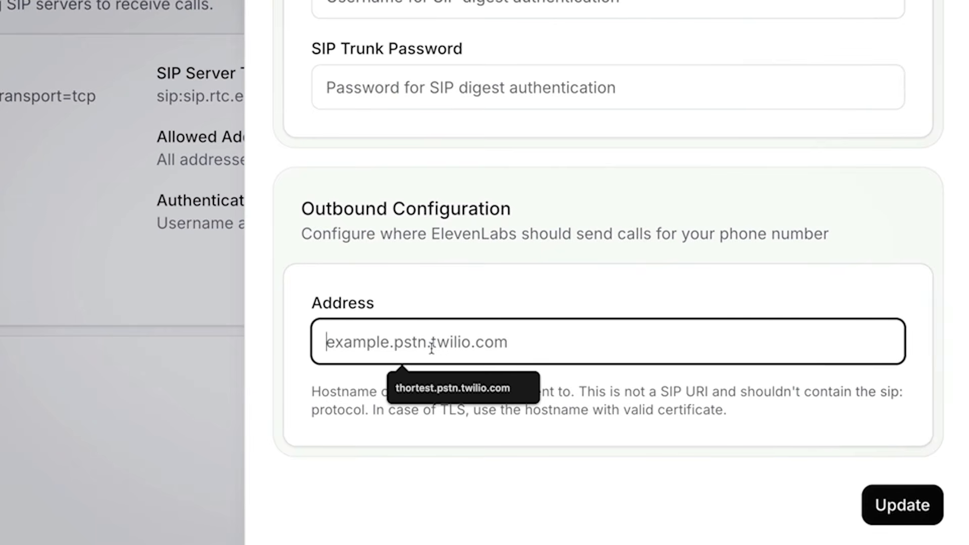
type("tho")
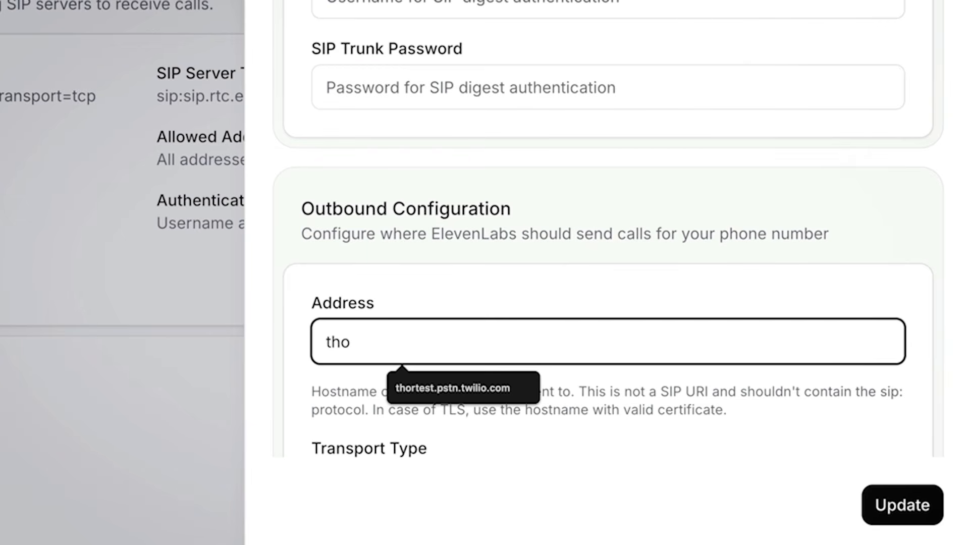
left_click(483, 400)
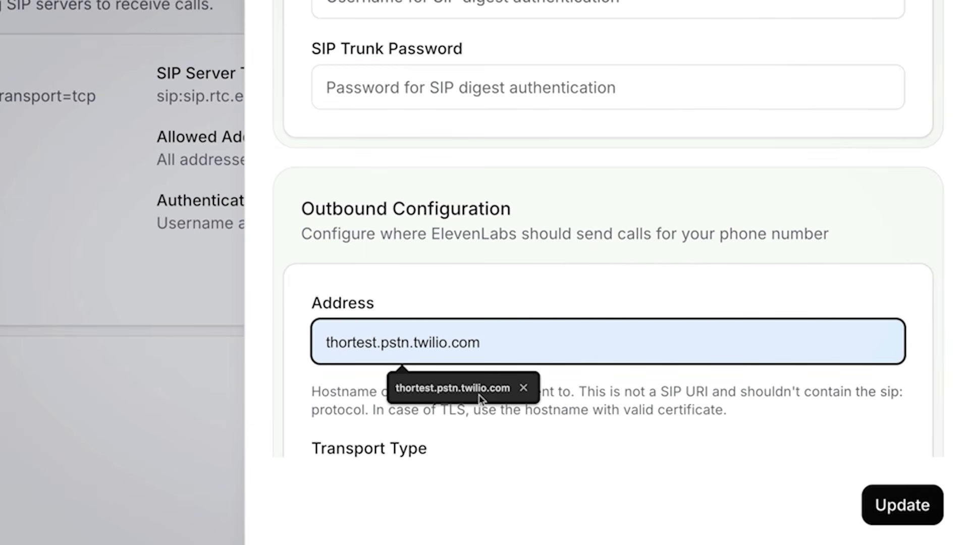
left_click(478, 395)
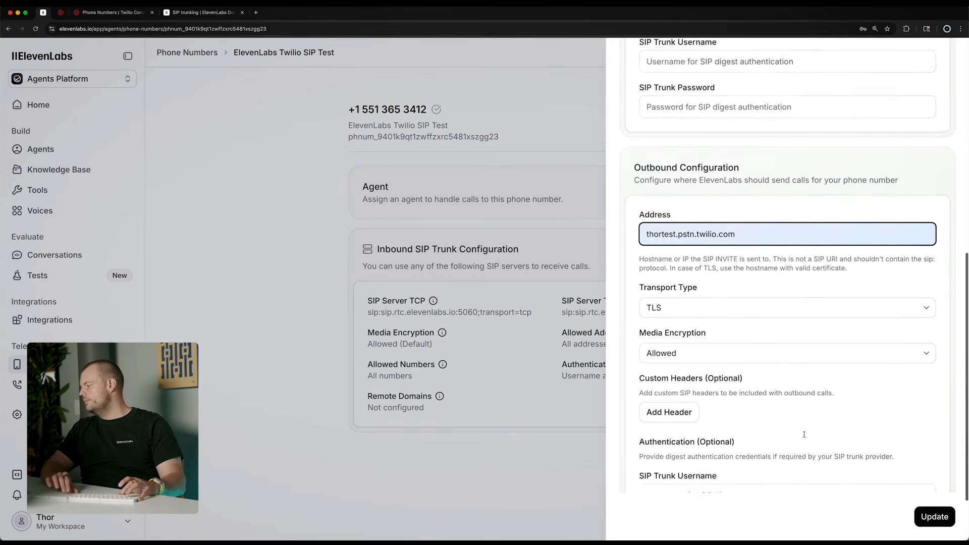
Enter thortest as the outbound SIP trunk username, fill in the SIP trunk password, and update the configuration
scroll(407, 331, "down", 3)
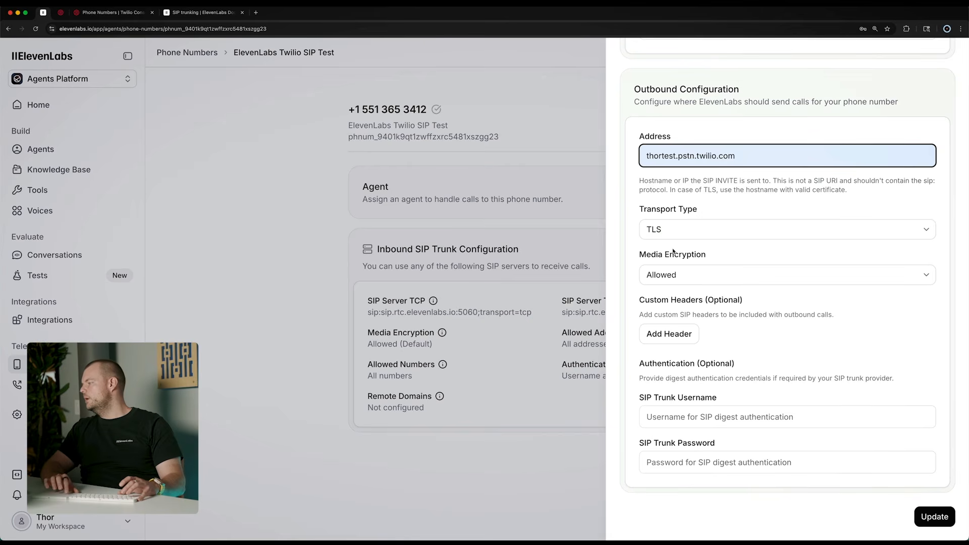
double_click(694, 252)
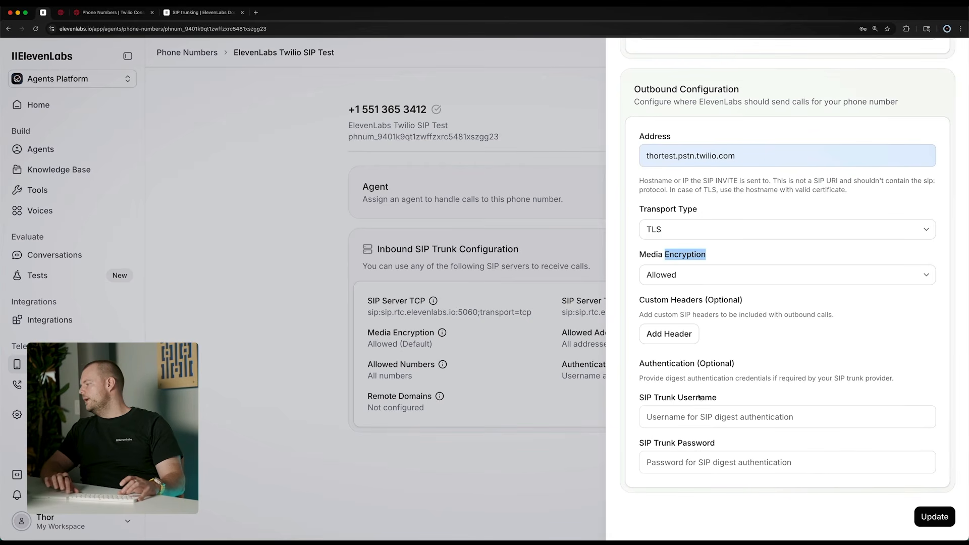
left_click(680, 418)
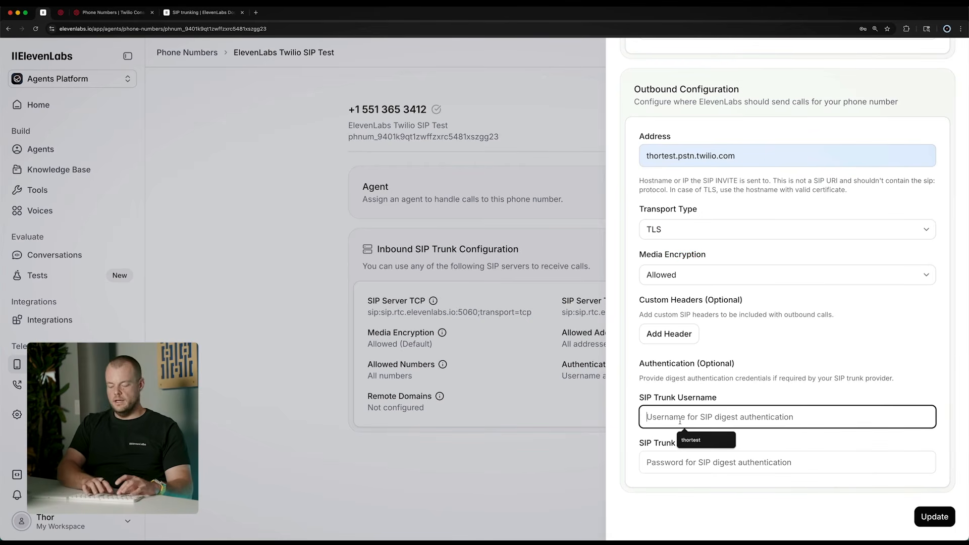
type("thortest")
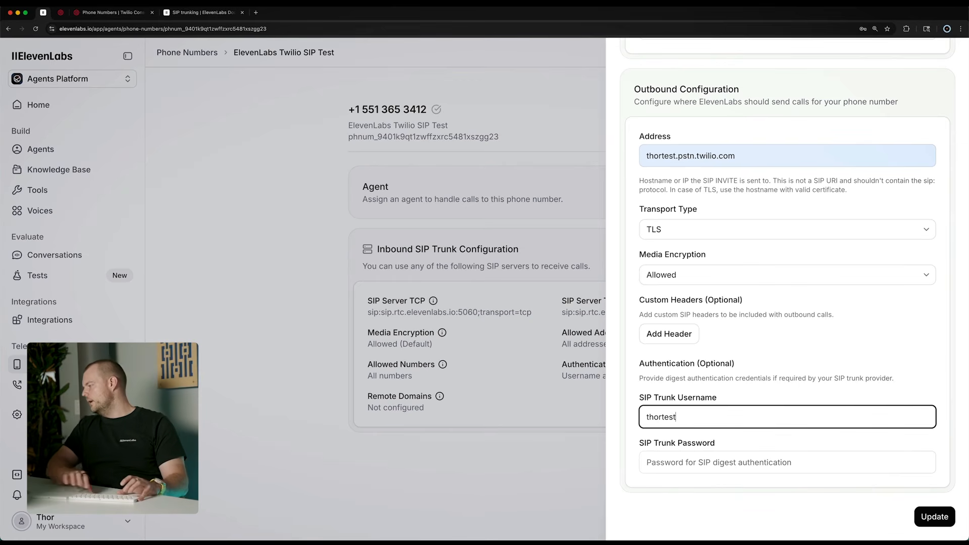
left_click(682, 468)
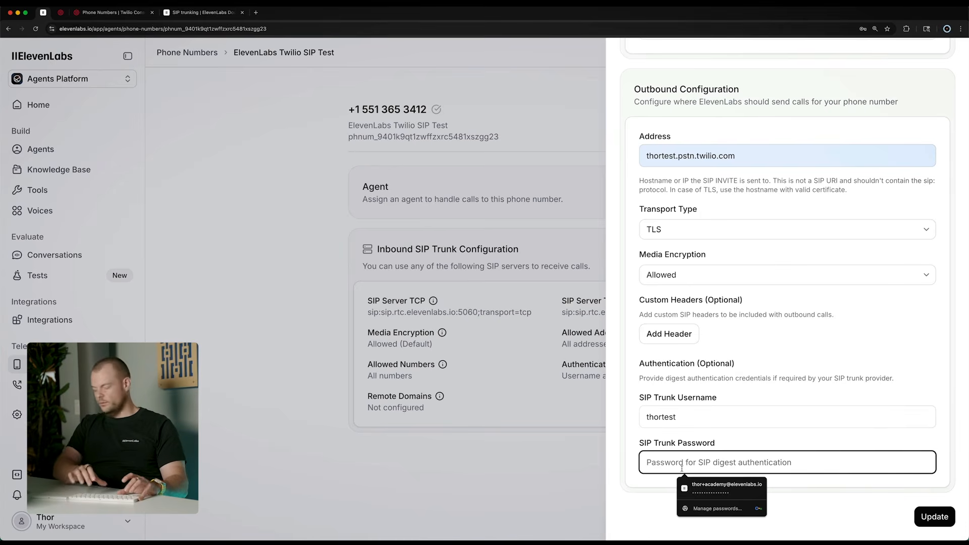
type("••••••••••••••")
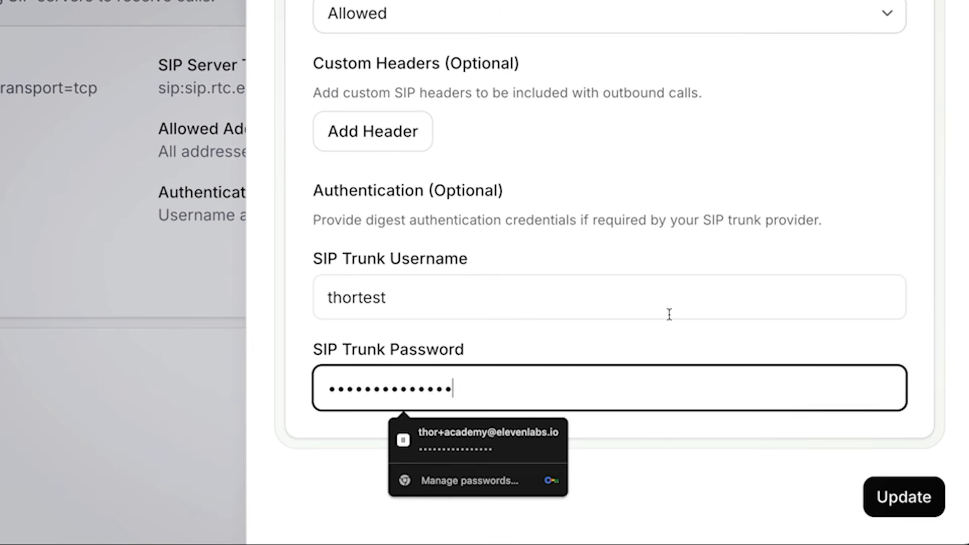
left_click(661, 355)
left_click(906, 499)
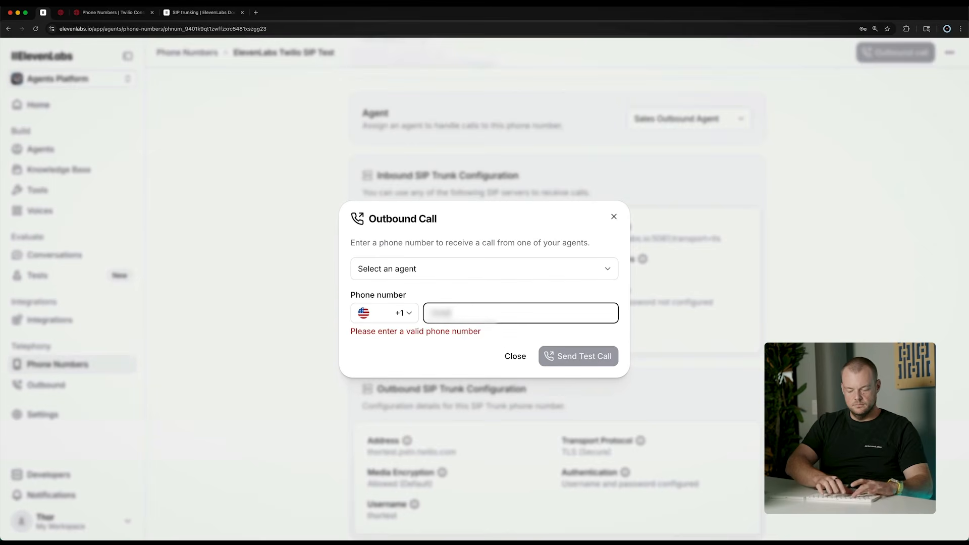
Fill in the outbound test call with Sales Outbound Agent as the agent and the recipient's US phone number
type("55555")
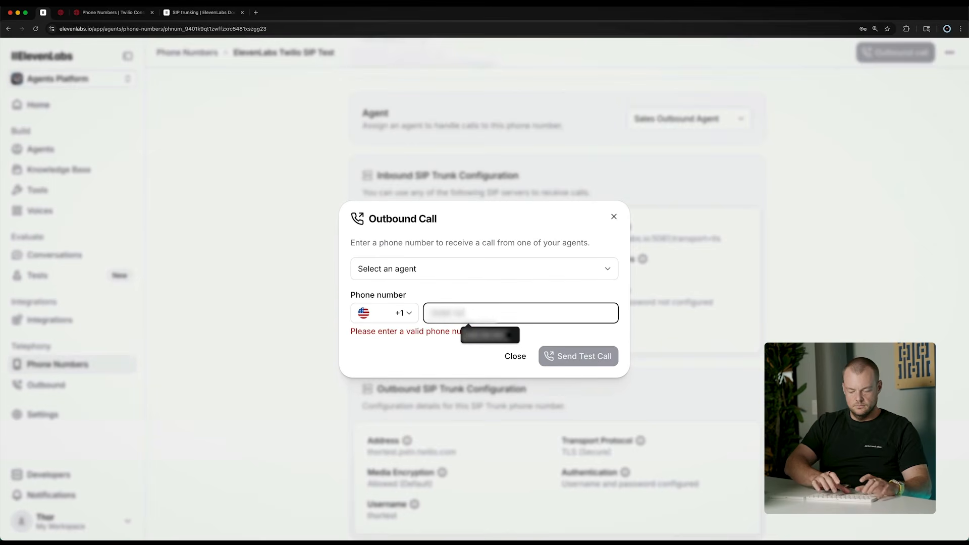
type("55")
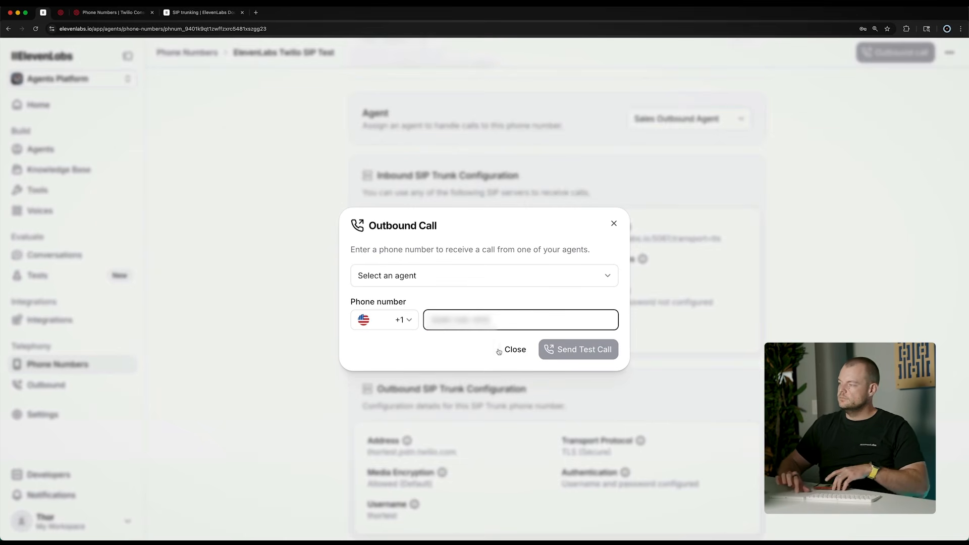
left_click(479, 279)
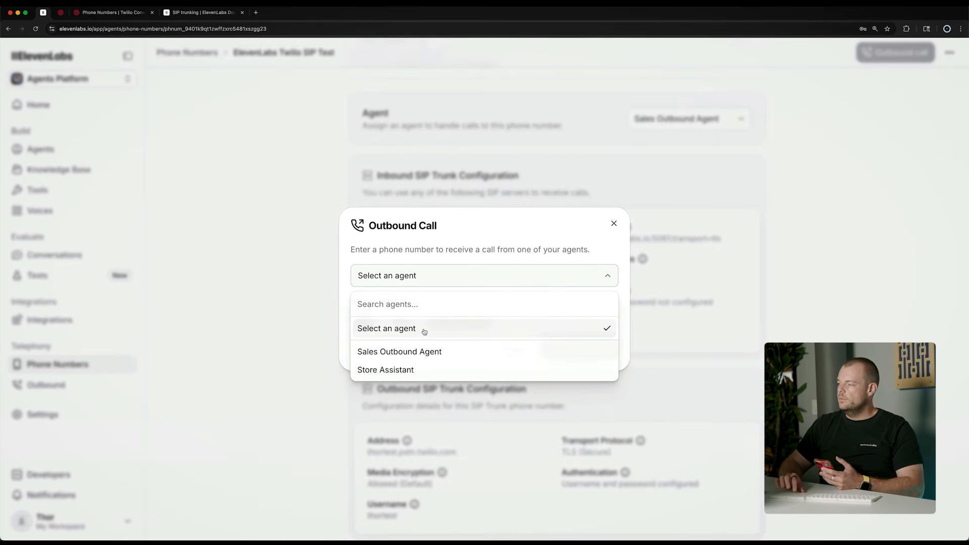
left_click(396, 350)
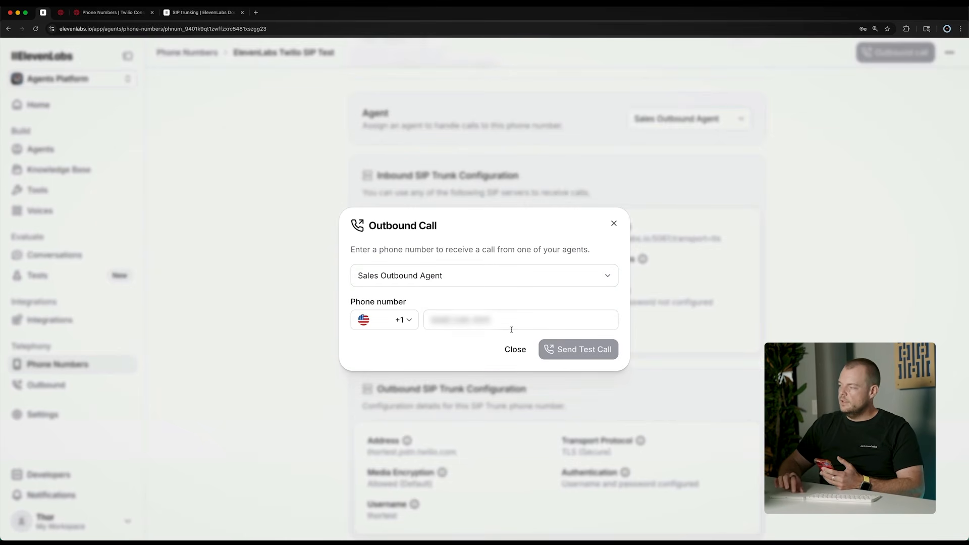
left_click(525, 321)
type("5555555555")
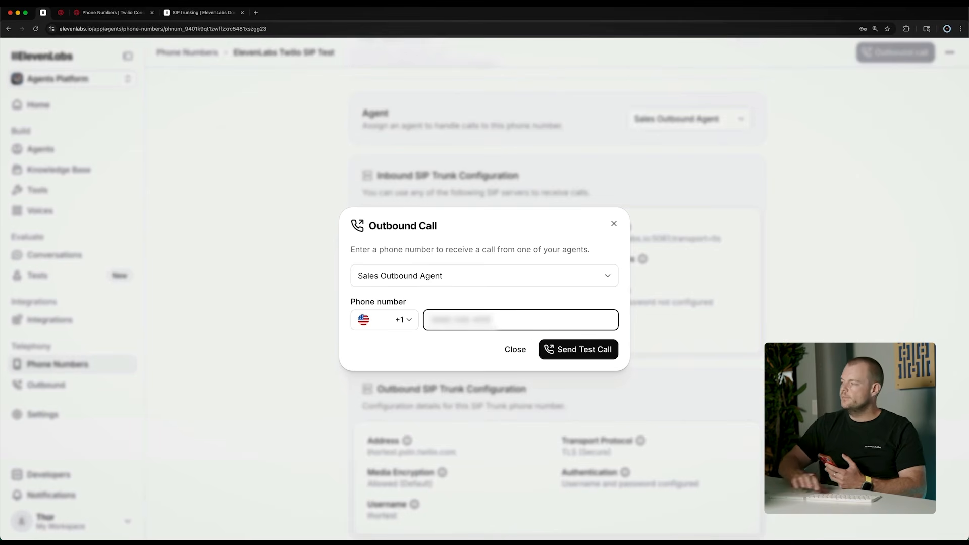